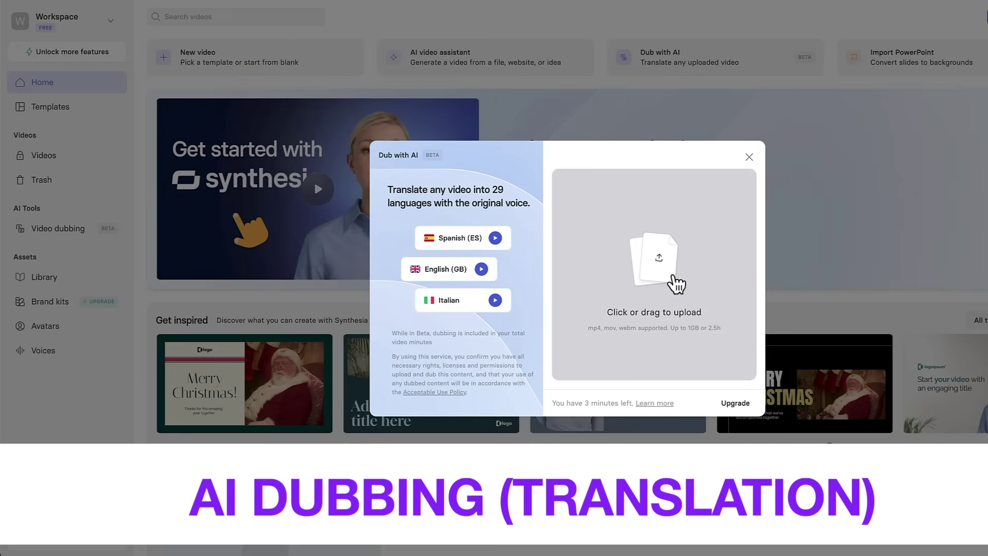
Step: Pick '2 english for dubbing.mp4' from the Desktop as the video to upload for dubbing
{"action": "left_click", "coordinate": [673, 277]}
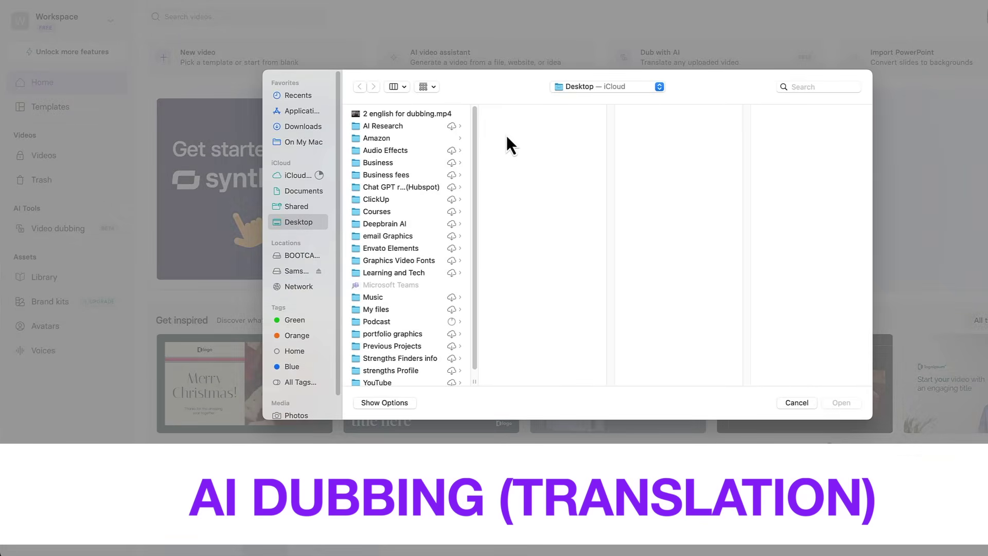
{"action": "left_click", "coordinate": [427, 115]}
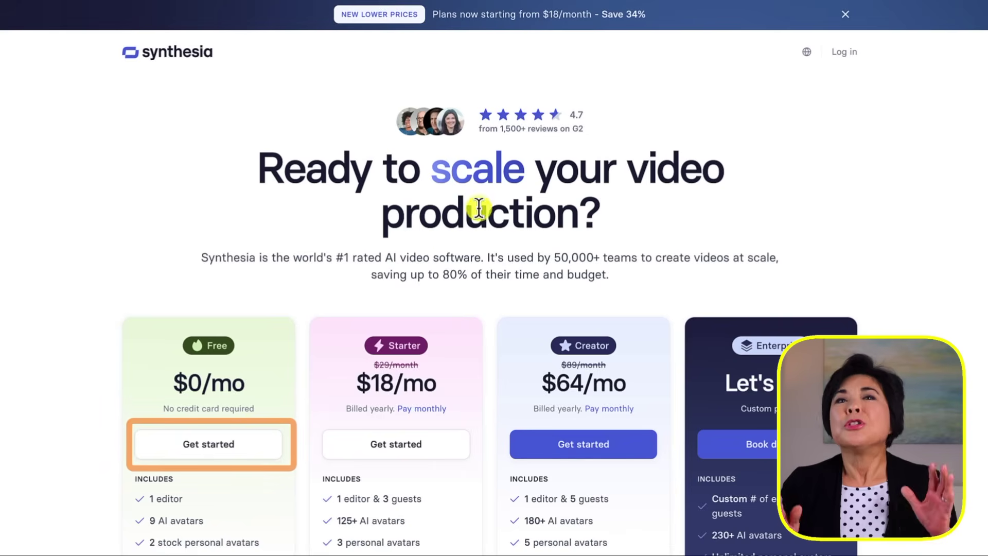
Step: Start a Free-plan account and choose Sales Training as the video topic
{"action": "left_click", "coordinate": [236, 448]}
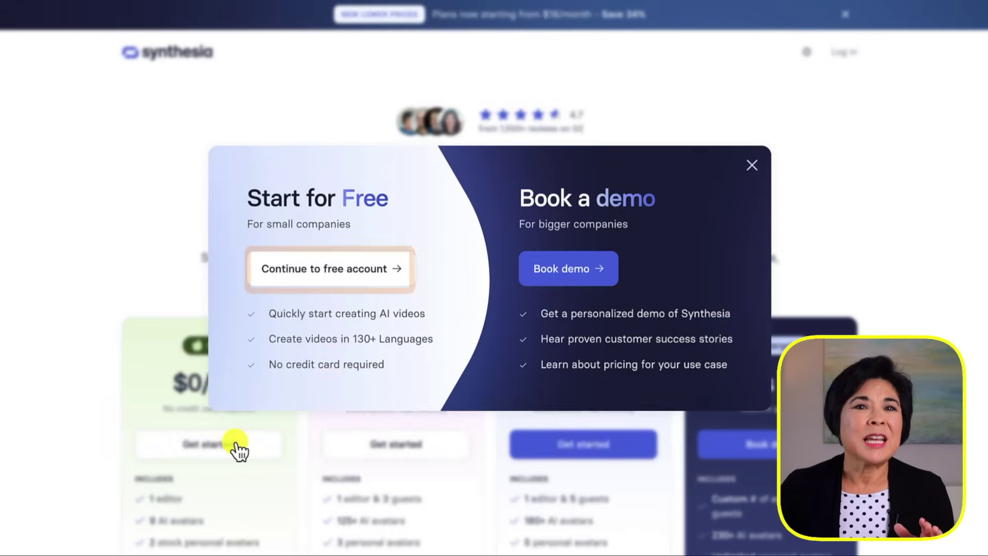
{"action": "left_click", "coordinate": [332, 278]}
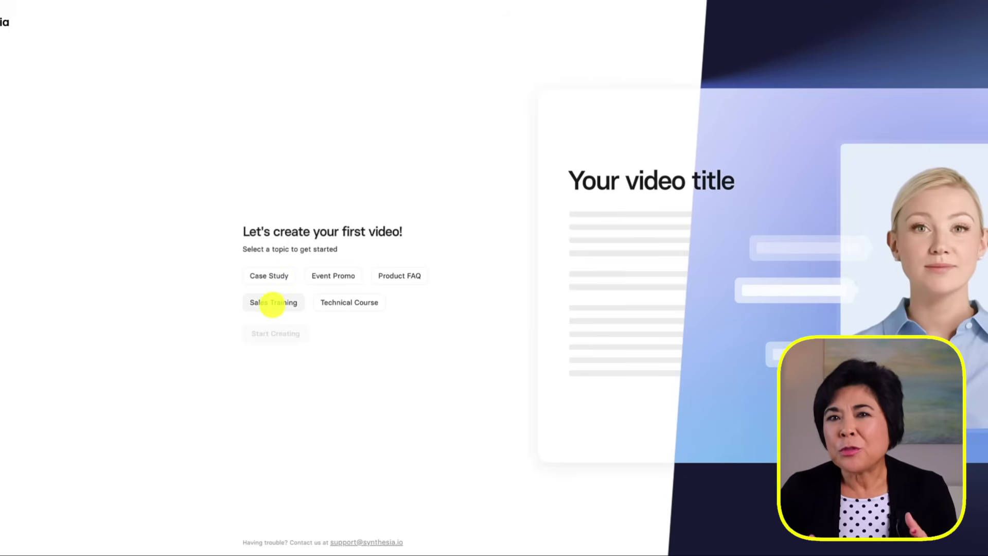
{"action": "left_click", "coordinate": [273, 303]}
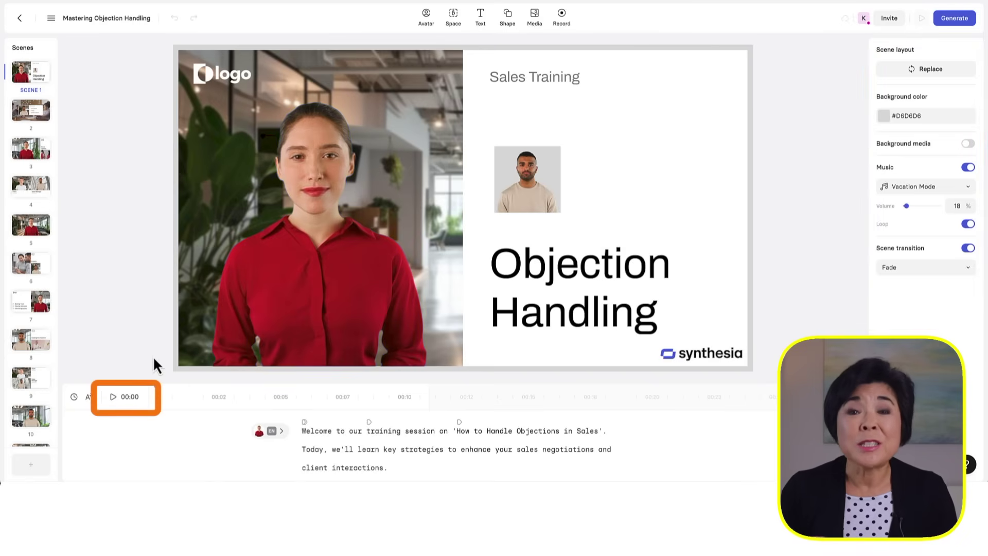
{"action": "left_click", "coordinate": [114, 399]}
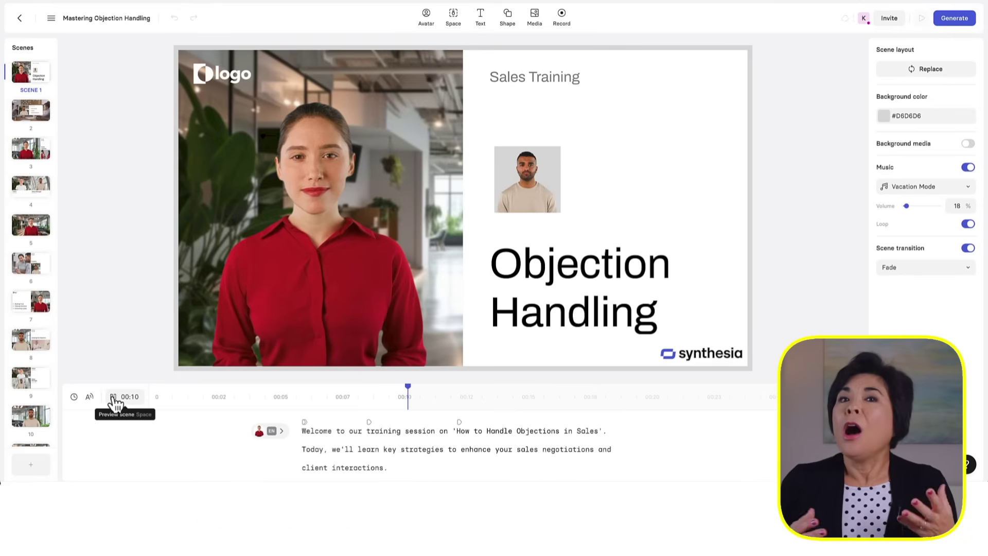
Step: Replace the Active Listening scene's Alex presenter with the white-shirted Francesca avatar
{"action": "left_click", "coordinate": [44, 112]}
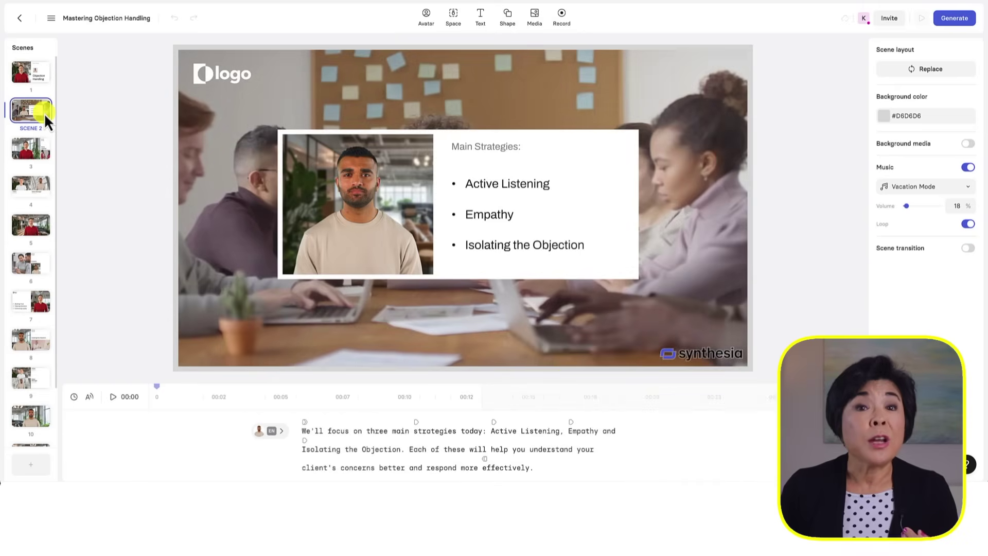
{"action": "left_click", "coordinate": [37, 149]}
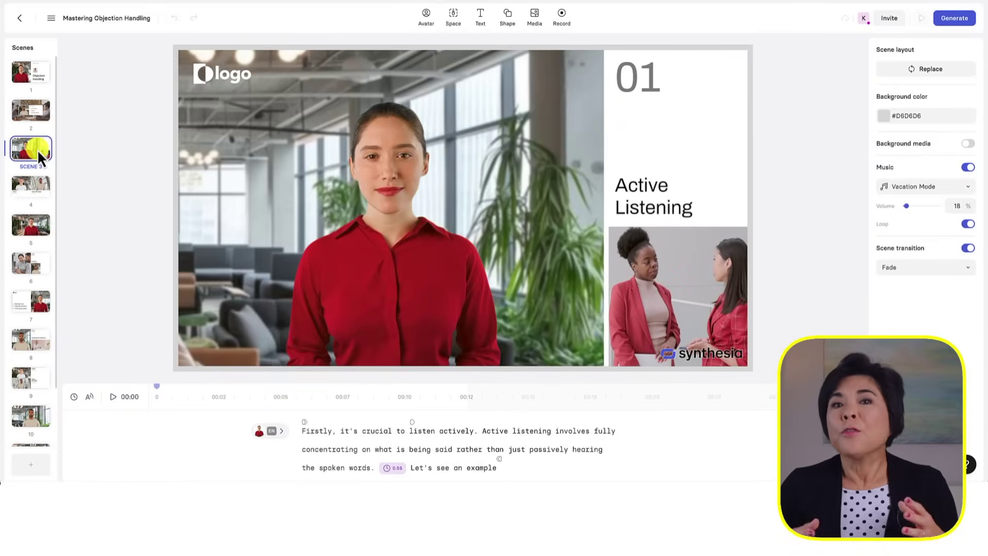
{"action": "left_click", "coordinate": [397, 199]}
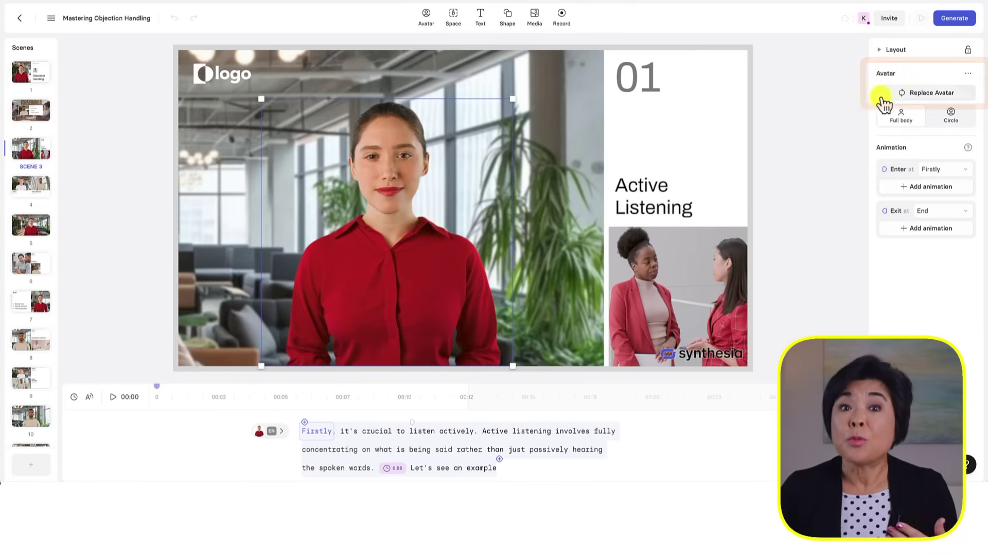
{"action": "left_click", "coordinate": [921, 94]}
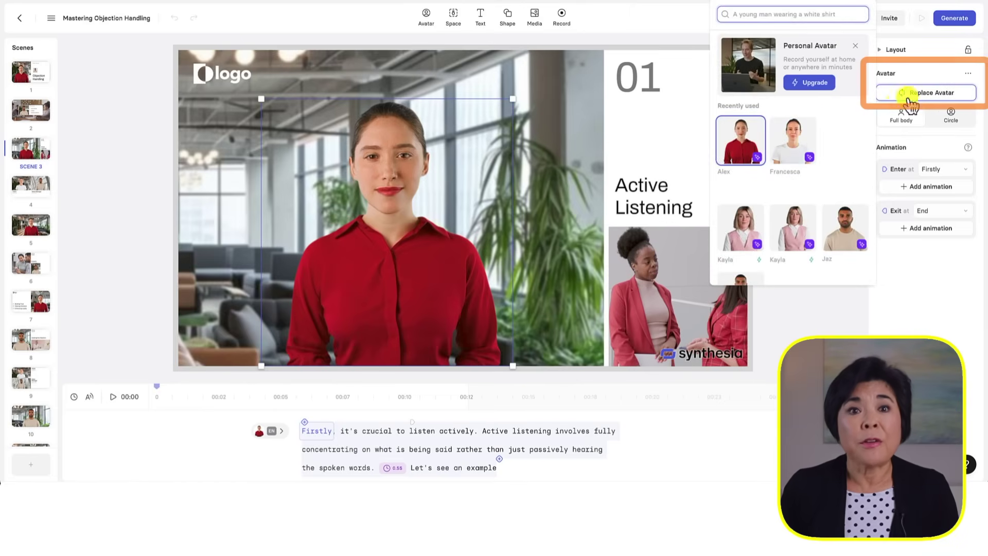
{"action": "left_click", "coordinate": [794, 140]}
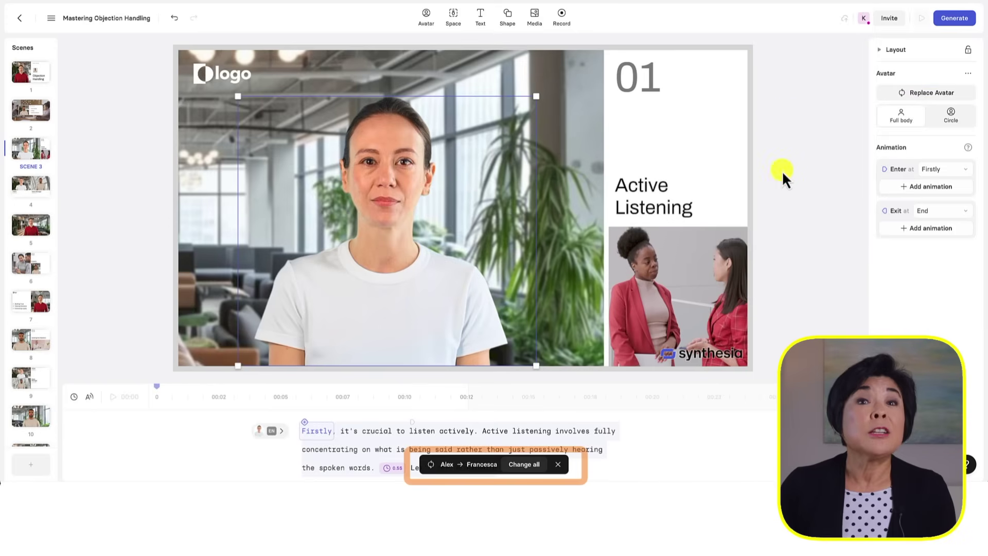
{"action": "left_click", "coordinate": [522, 464]}
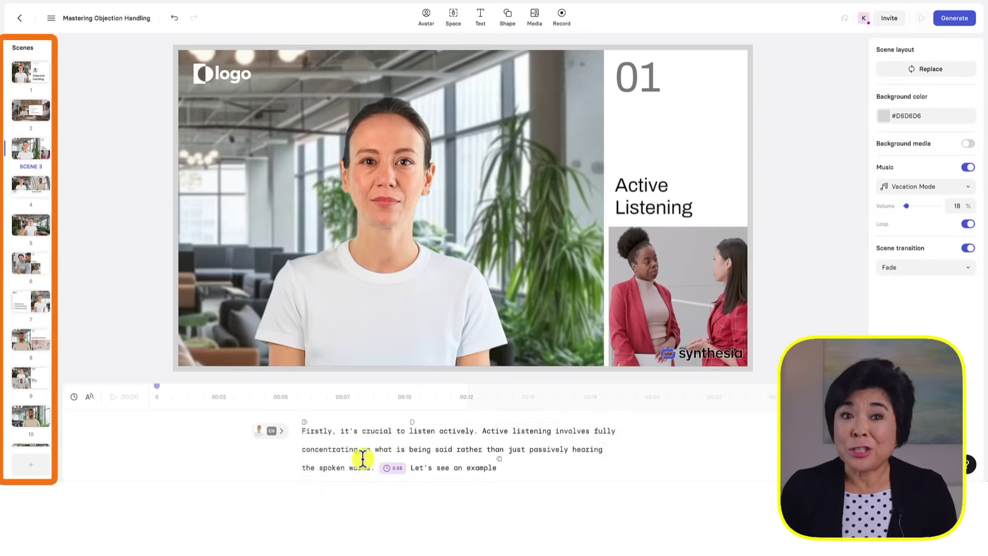
Step: Try a repositioned circle cutout of the scene 7 presenter, then undo both changes
{"action": "left_click", "coordinate": [26, 222]}
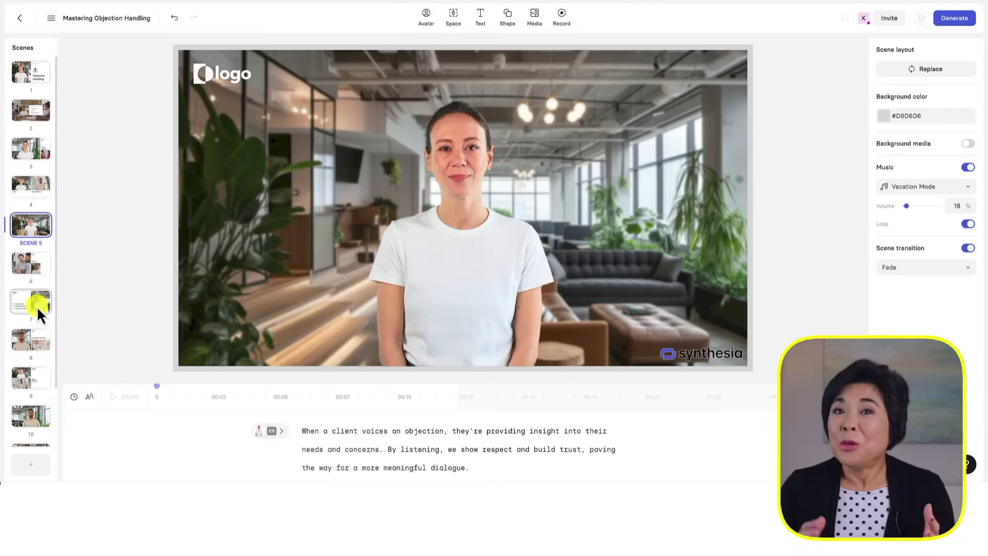
{"action": "left_click", "coordinate": [37, 308]}
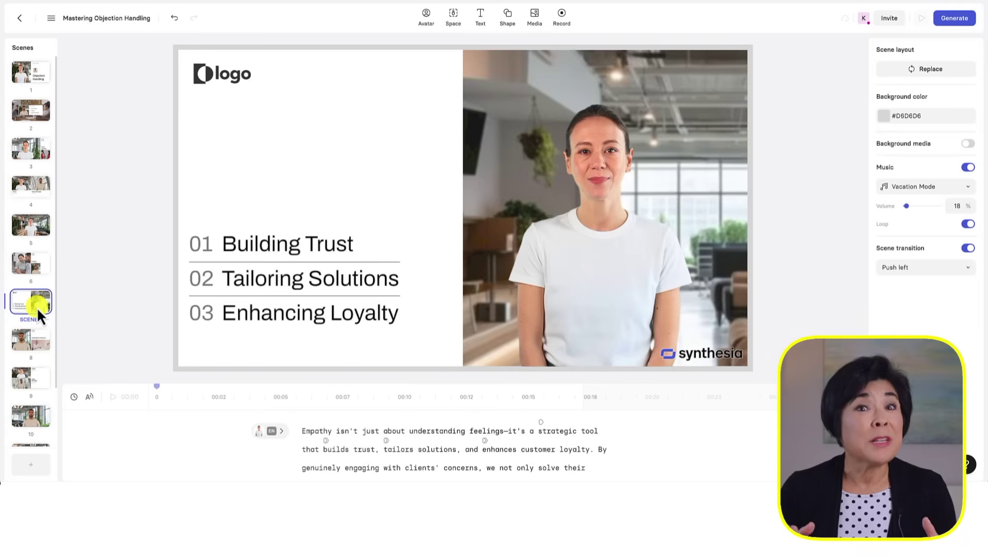
{"action": "left_click", "coordinate": [620, 240]}
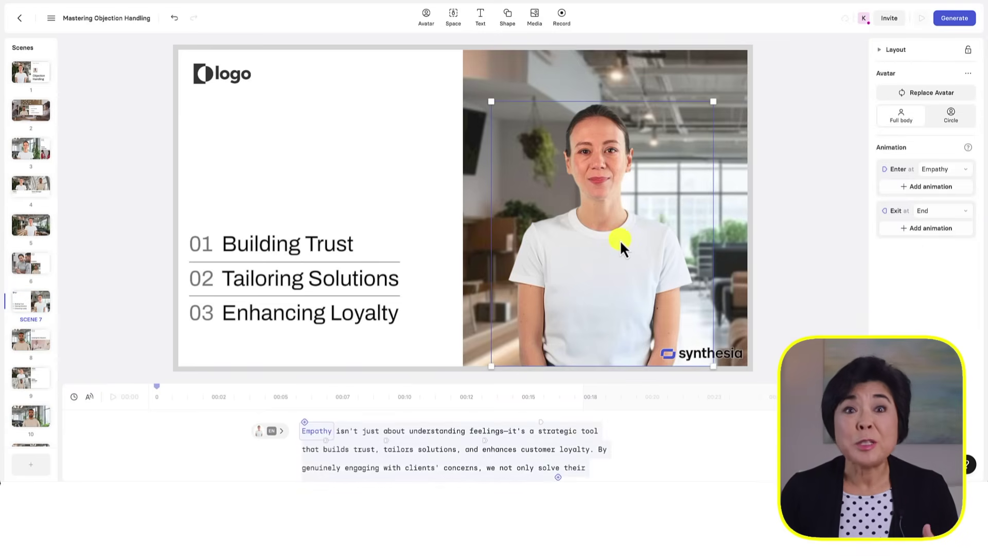
{"action": "left_click", "coordinate": [951, 117]}
{"action": "mouse_move", "coordinate": [690, 289]}
{"action": "left_mouse_down"}
{"action": "mouse_move", "coordinate": [525, 132]}
{"action": "mouse_move", "coordinate": [493, 127]}
{"action": "mouse_move", "coordinate": [684, 110]}
{"action": "mouse_move", "coordinate": [692, 281]}
{"action": "left_mouse_up"}
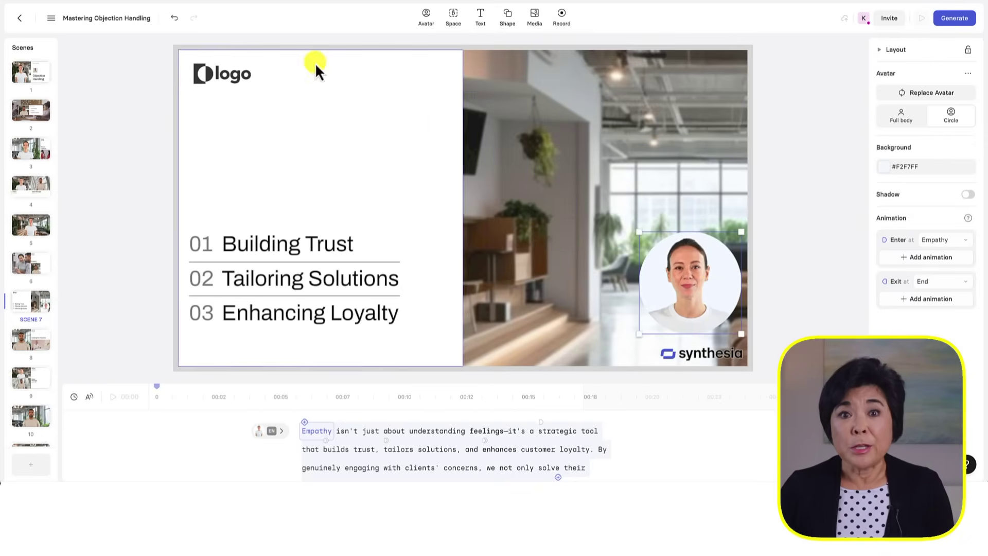
{"action": "left_click", "coordinate": [175, 19]}
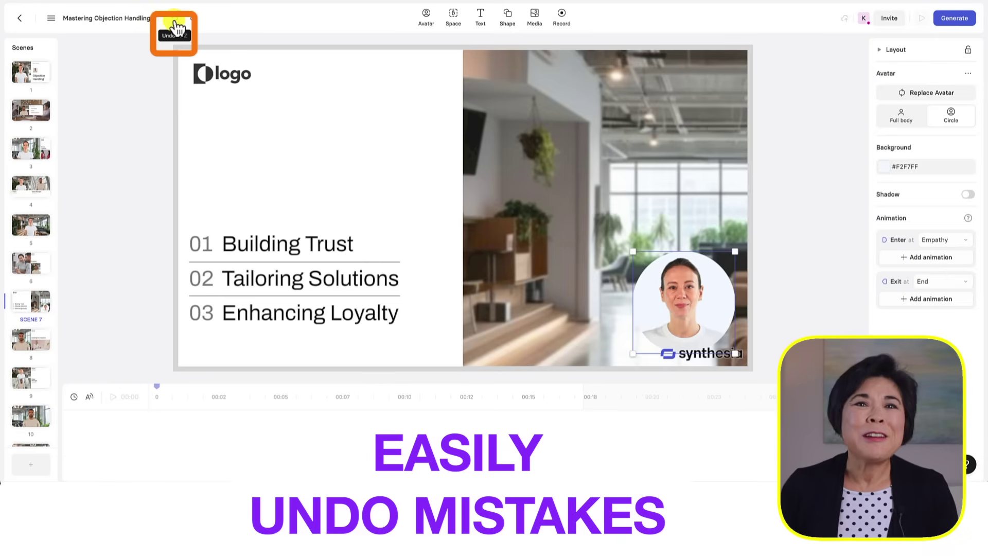
{"action": "left_click", "coordinate": [175, 25]}
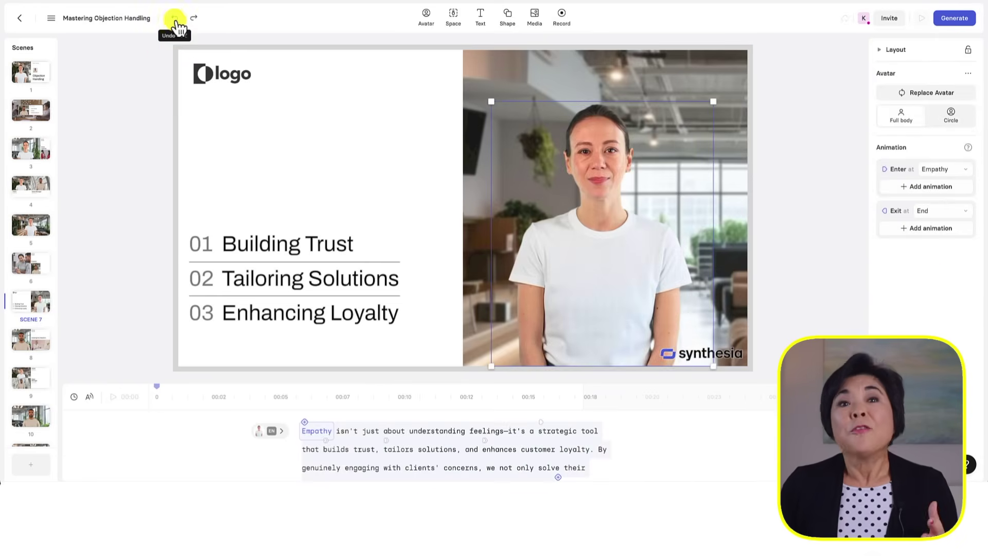
Step: Replace the scene 7 presenter with the full-body, red-shirted Alex avatar
{"action": "left_click", "coordinate": [918, 96]}
{"action": "left_click_drag", "start_coordinate": [873, 99], "coordinate": [873, 122]}
{"action": "left_click", "coordinate": [799, 146]}
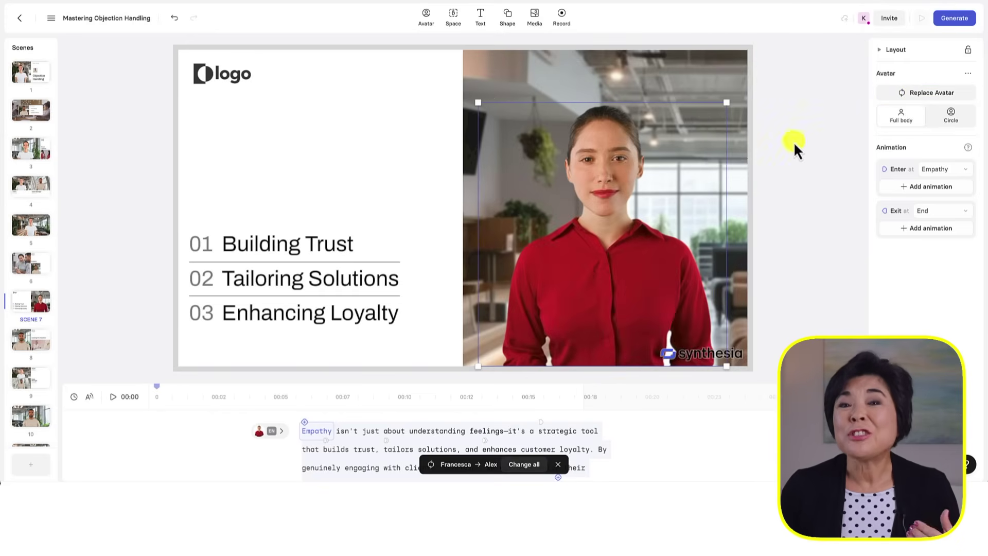
{"action": "left_click", "coordinate": [526, 465]}
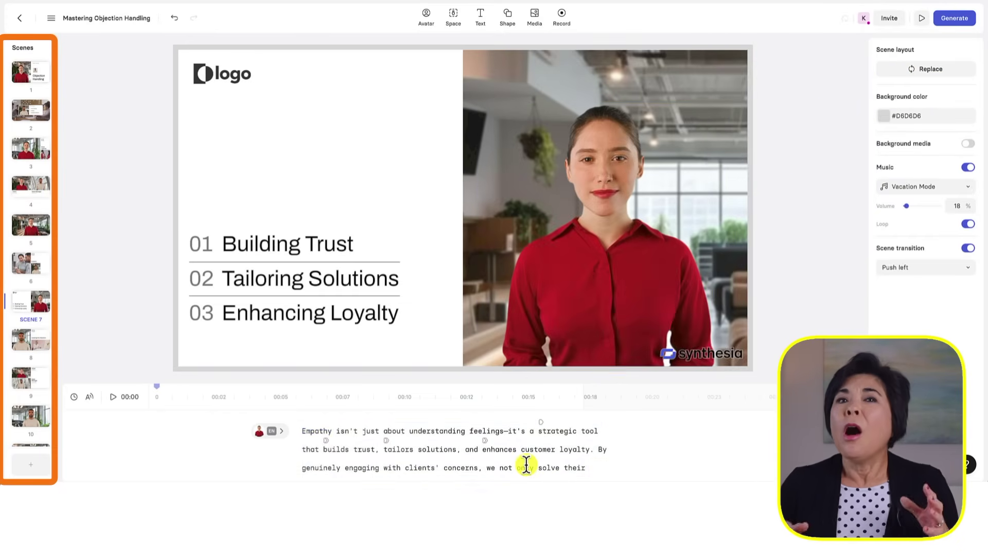
{"action": "double_click", "coordinate": [303, 245]}
{"action": "key", "text": "BackSpace"}
{"action": "key", "text": "BackSpace"}
{"action": "key", "text": "BackSpace"}
{"action": "key", "text": "BackSpace"}
{"action": "key", "text": "BackSpace"}
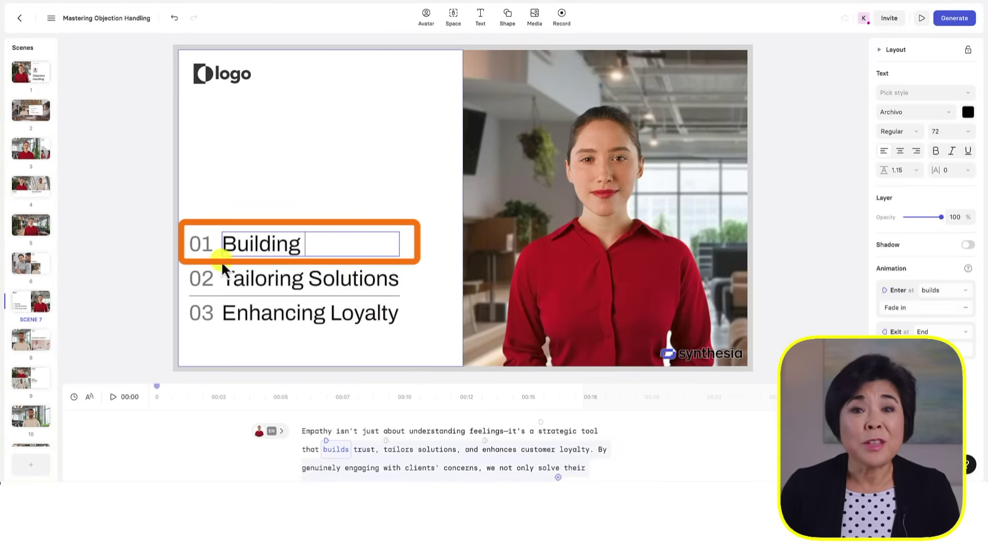
{"action": "type", "text": "Trust"}
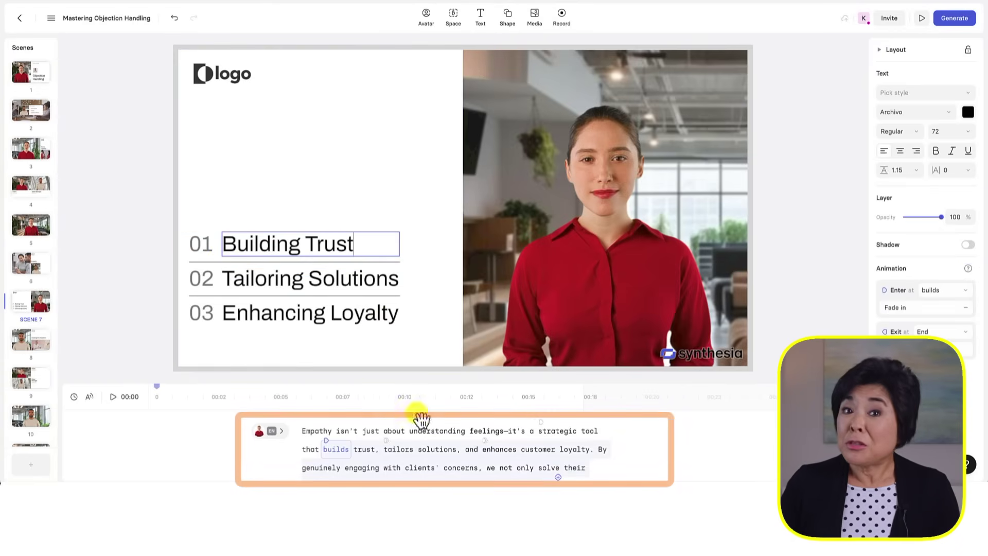
{"action": "left_click", "coordinate": [433, 446]}
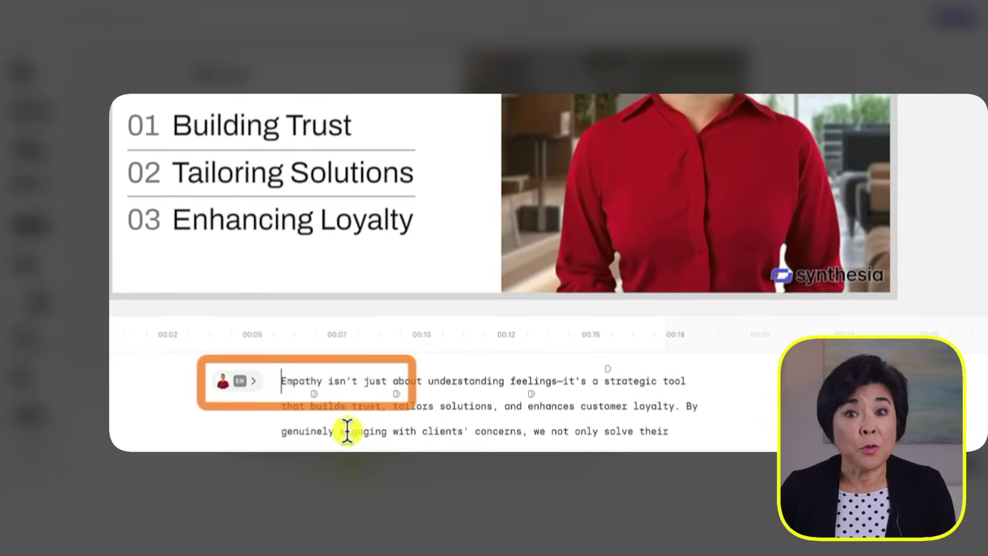
Step: Set the scene 7 narration to the EN-US Newscaster voice
{"action": "mouse_move", "coordinate": [257, 392]}
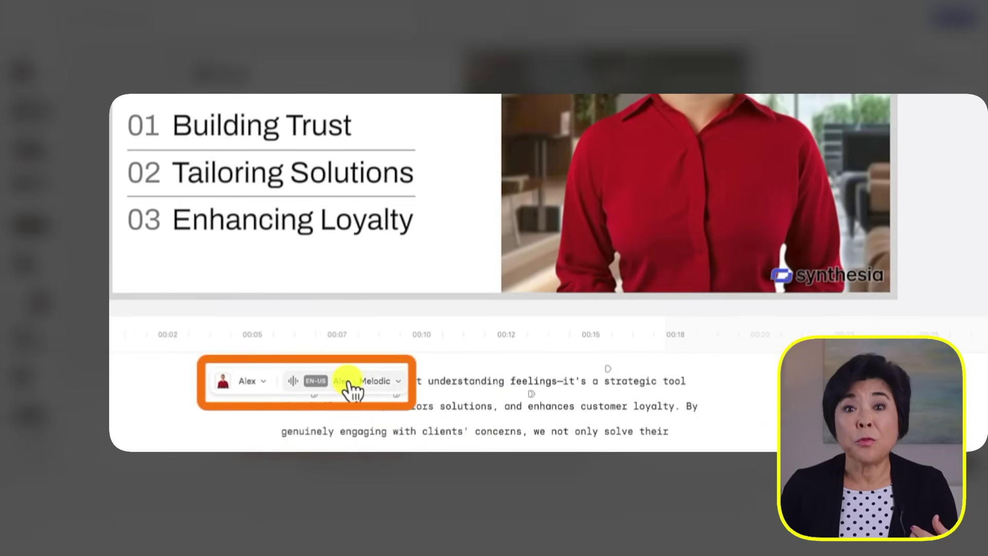
{"action": "left_click_drag", "start_coordinate": [427, 202], "coordinate": [425, 274]}
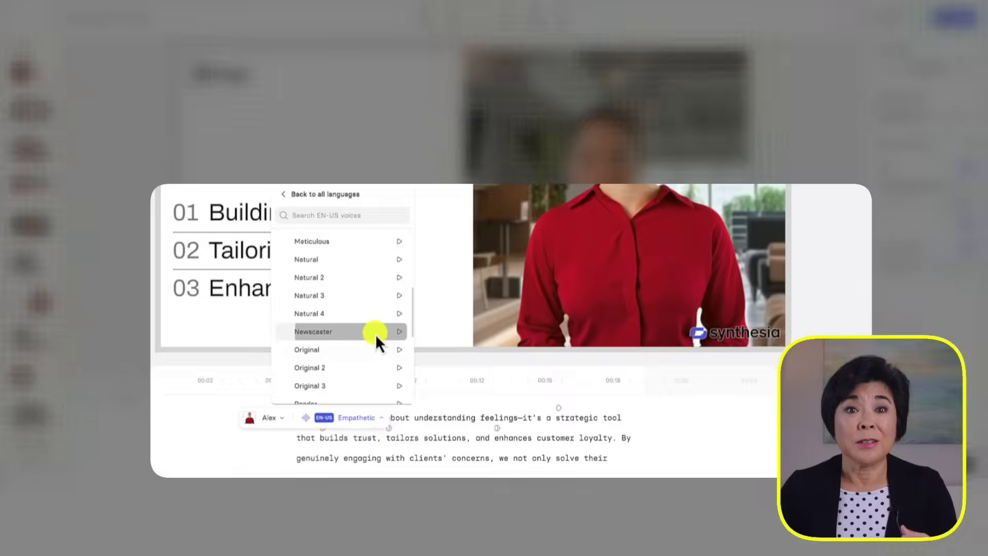
{"action": "left_click", "coordinate": [375, 331]}
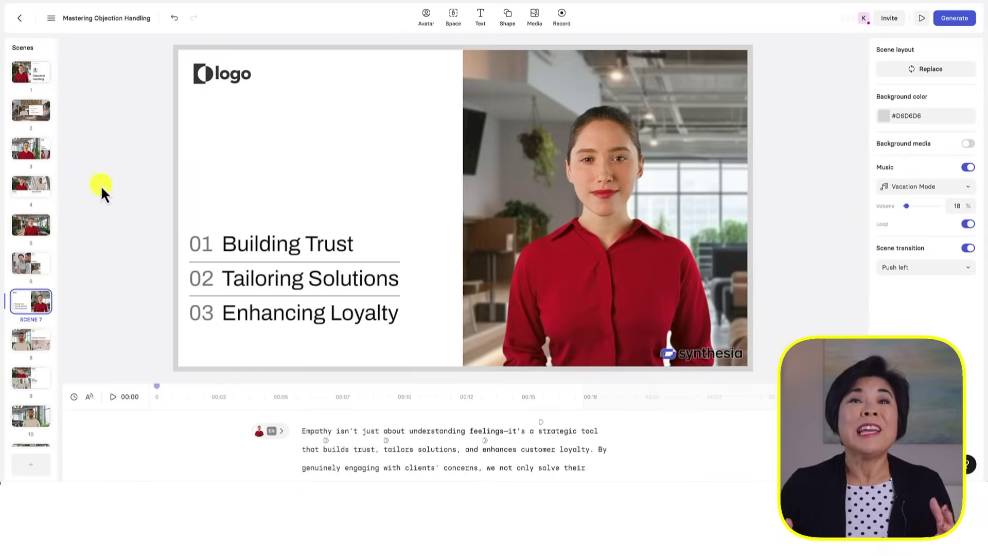
Step: Preview the scene 1 title slide, then undo the last change to its right text panel
{"action": "left_click", "coordinate": [42, 77]}
{"action": "left_click", "coordinate": [113, 397]}
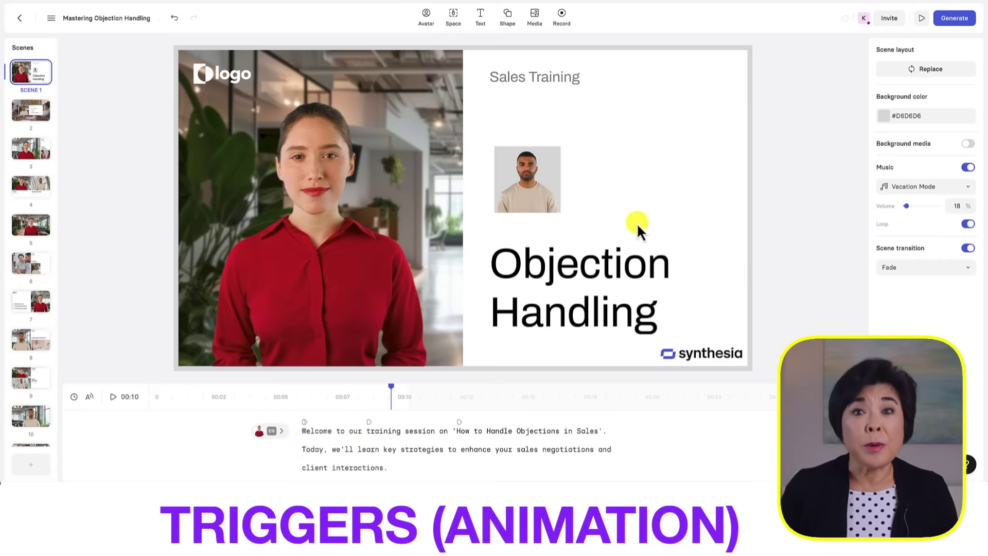
{"action": "left_click", "coordinate": [690, 209]}
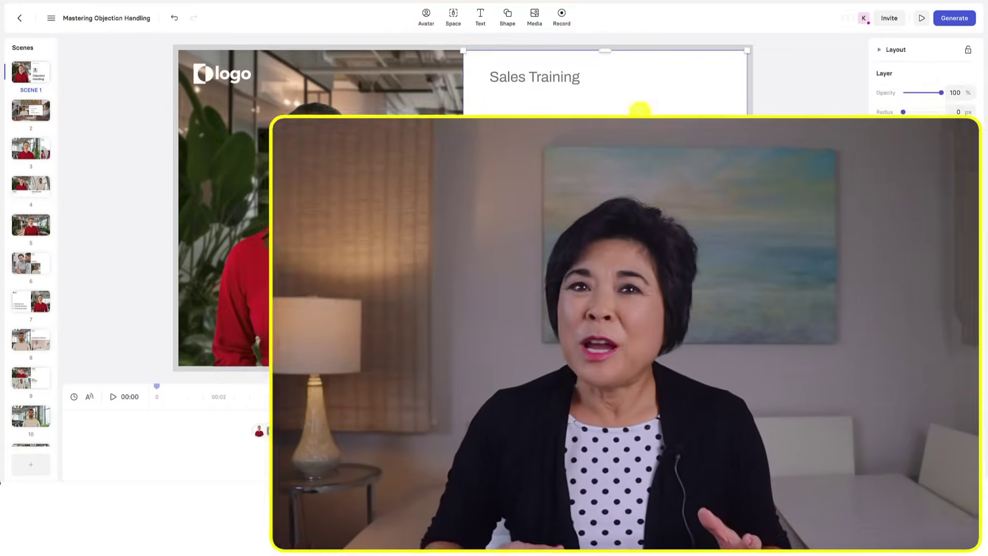
{"action": "key", "text": "ctrl+z"}
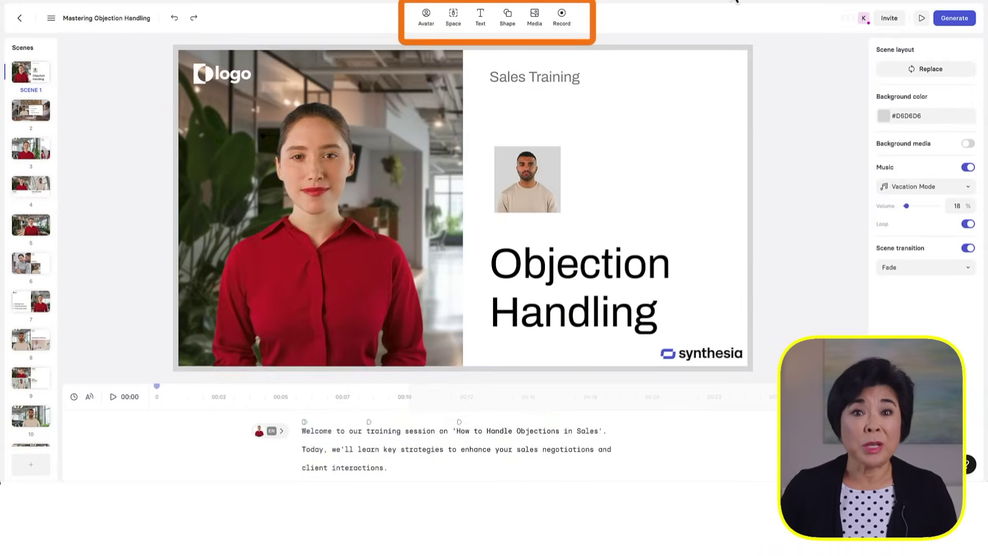
Step: Add a triangle beside the Sales Training title and fill it red #D51515
{"action": "left_click", "coordinate": [508, 20]}
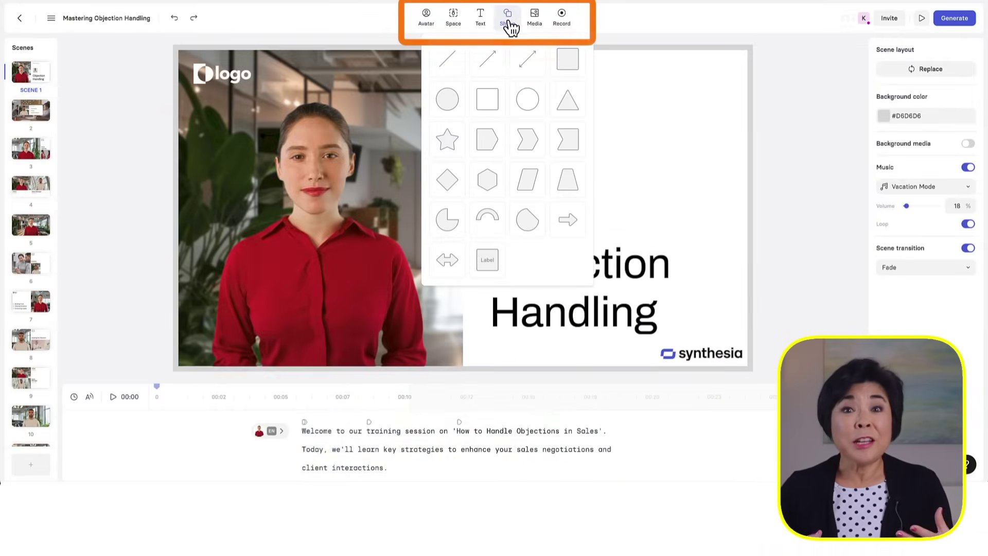
{"action": "left_click", "coordinate": [564, 107]}
{"action": "left_click_drag", "start_coordinate": [278, 151], "coordinate": [692, 119]}
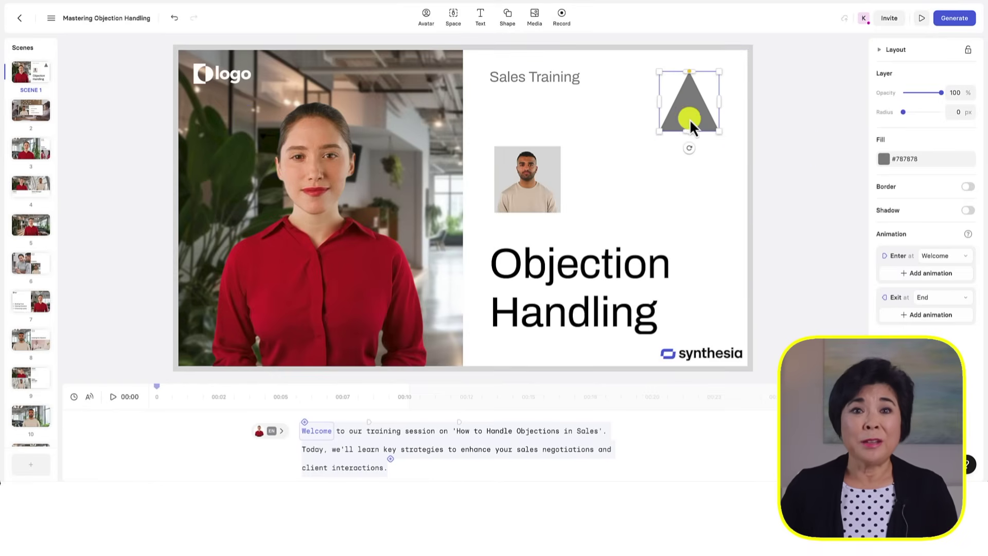
{"action": "left_click", "coordinate": [884, 159]}
{"action": "left_click", "coordinate": [856, 75]}
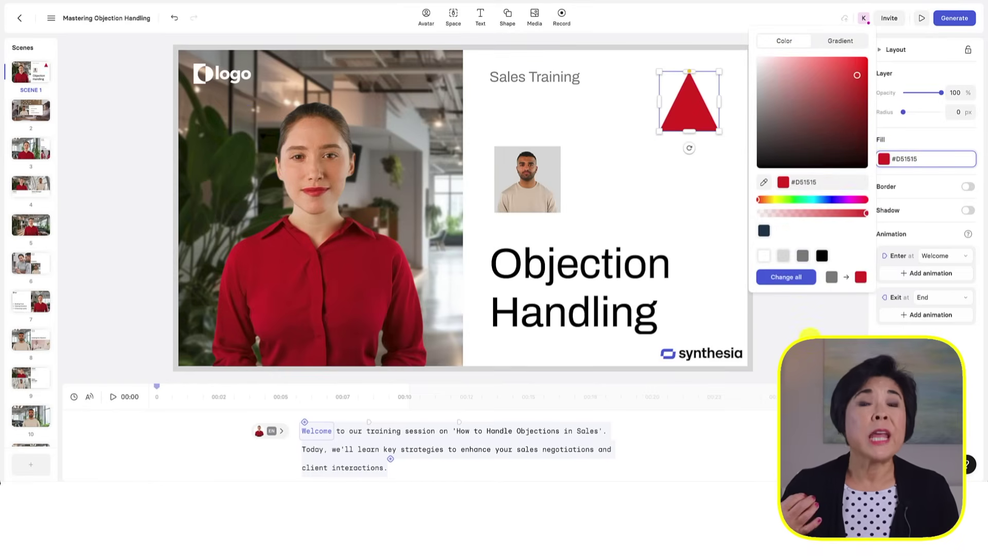
{"action": "left_click", "coordinate": [810, 333]}
Step: Make the triangle fade in at the script word 'sales' and preview the scene
{"action": "left_click", "coordinate": [699, 120]}
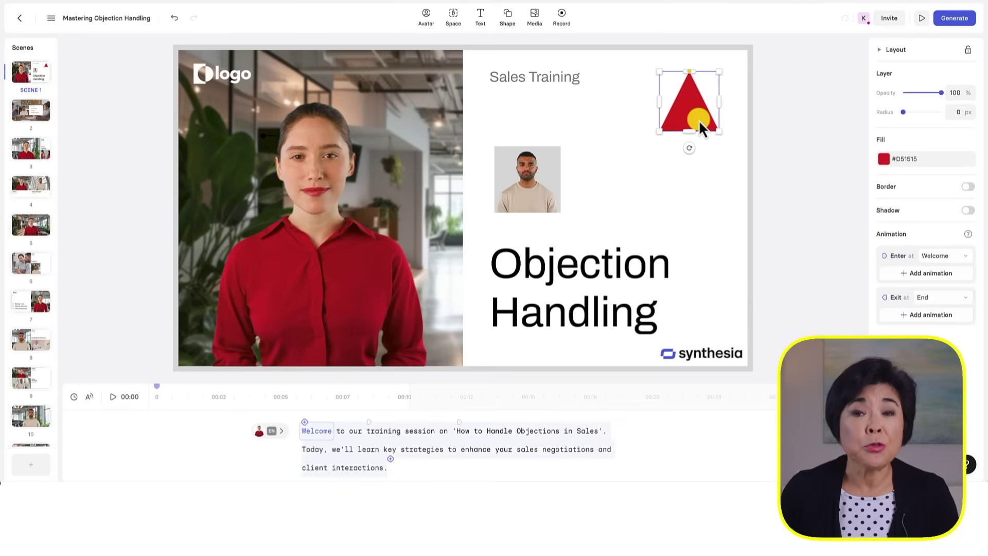
{"action": "left_click", "coordinate": [967, 256]}
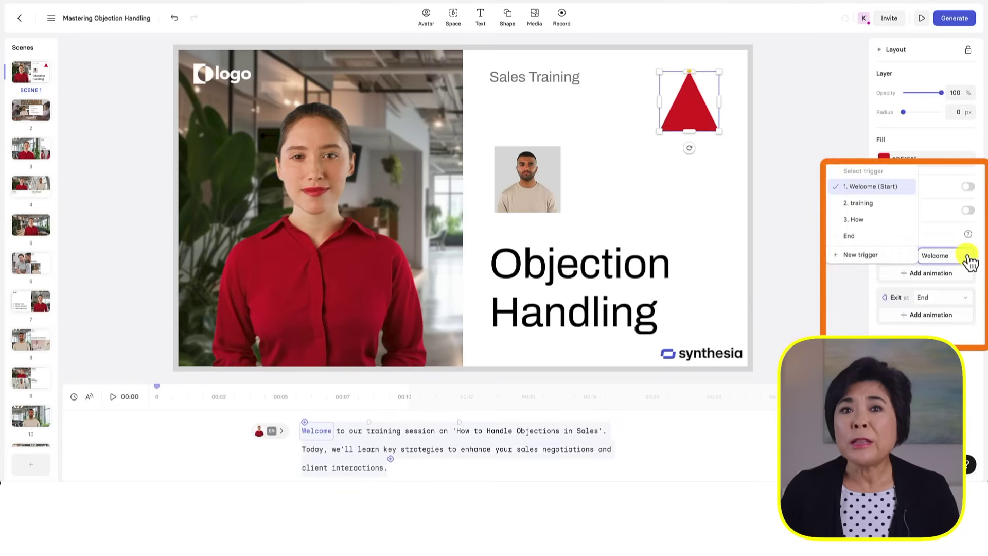
{"action": "left_click", "coordinate": [871, 256]}
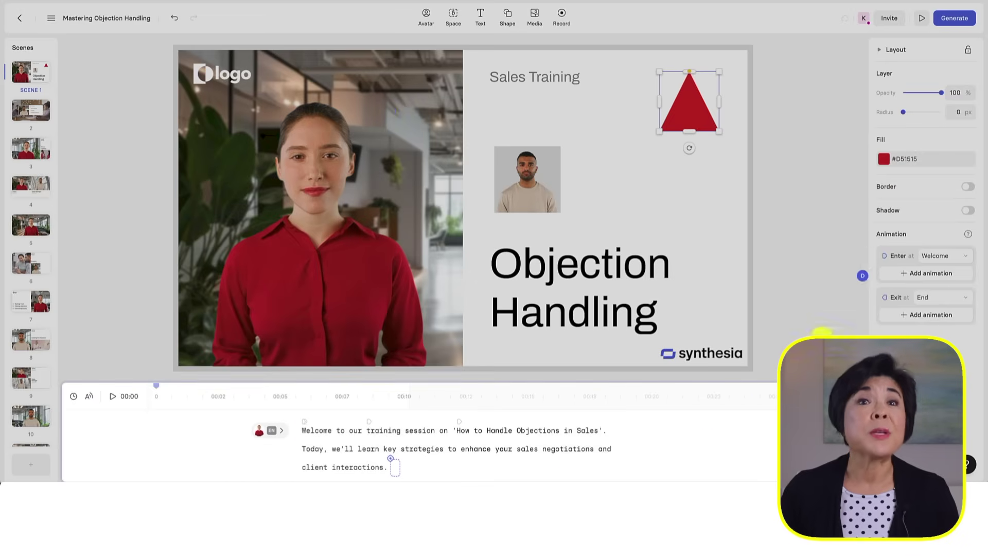
{"action": "left_click", "coordinate": [525, 449]}
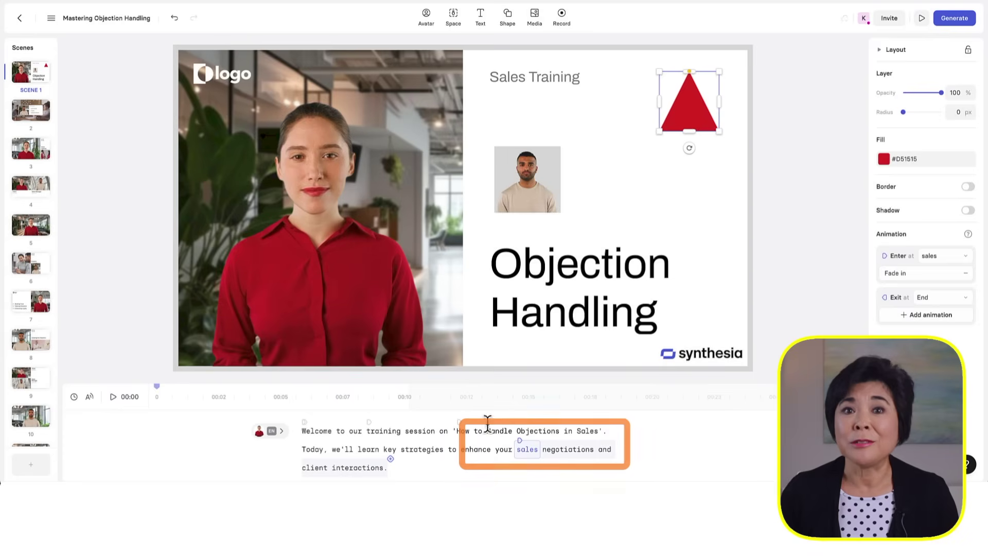
{"action": "left_click", "coordinate": [113, 398]}
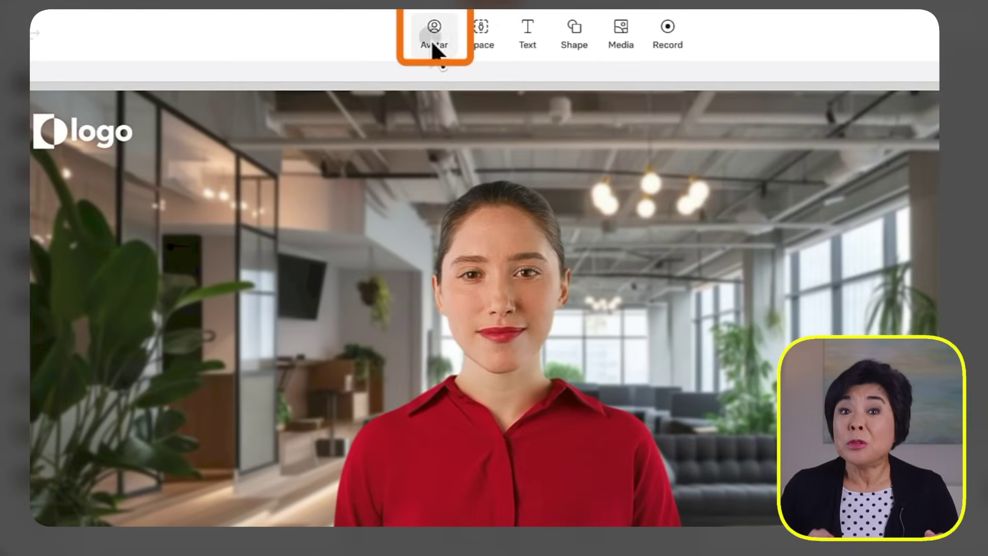
{"action": "left_click", "coordinate": [488, 20]}
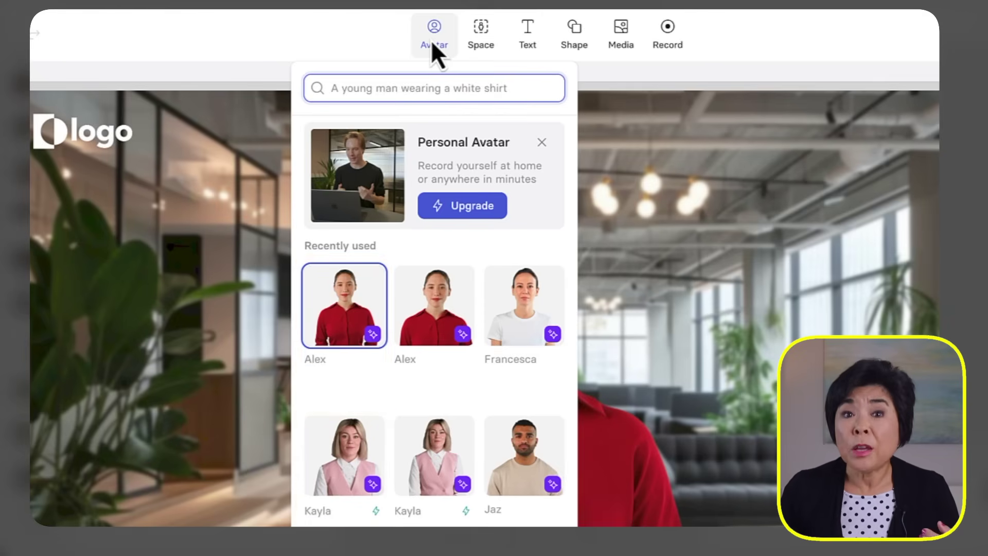
{"action": "left_click", "coordinate": [474, 36]}
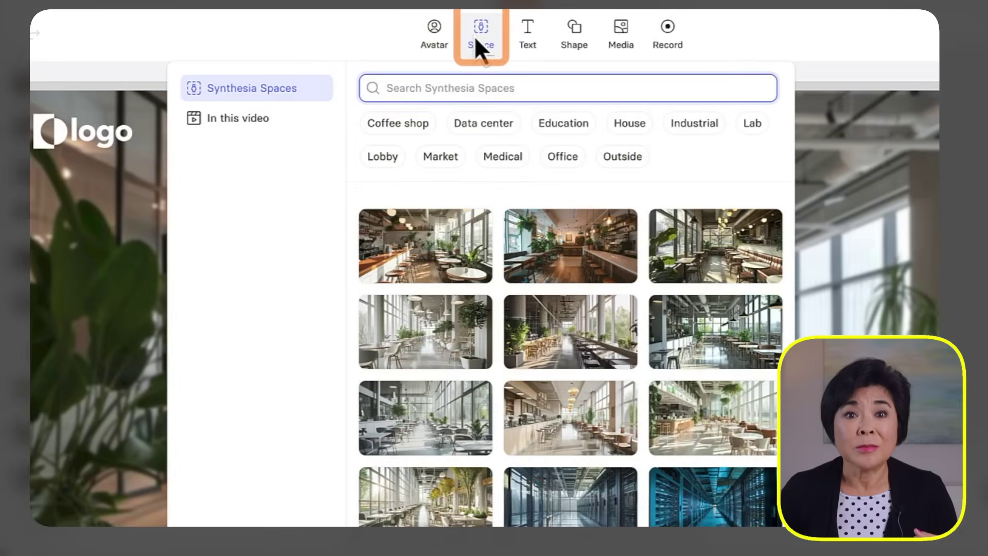
{"action": "left_click", "coordinate": [553, 126]}
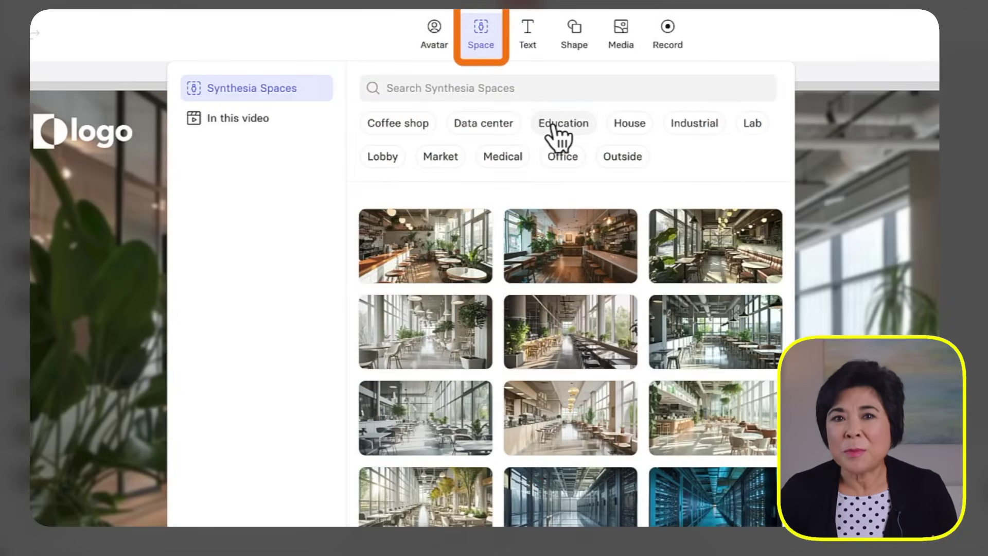
{"action": "left_click", "coordinate": [705, 126]}
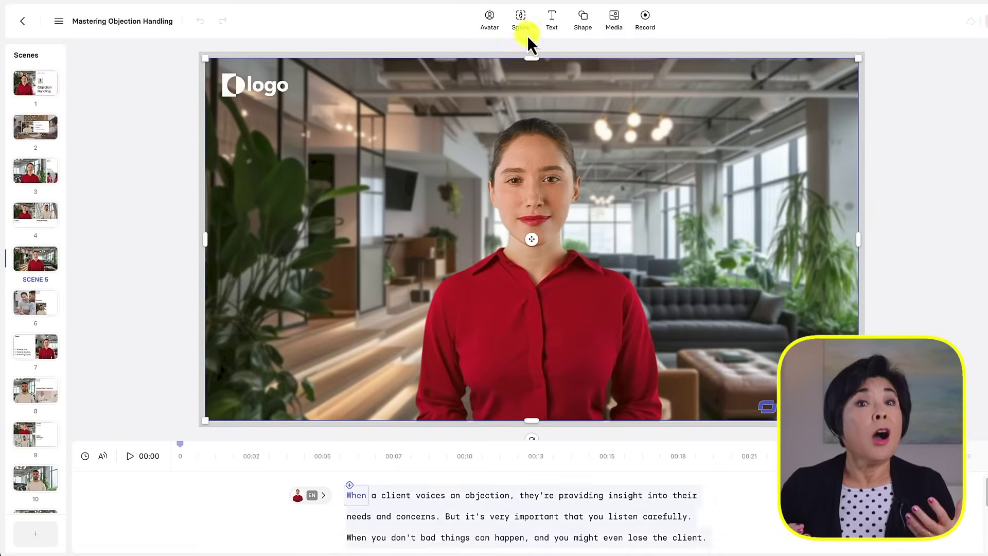
Step: Give scene 5 a coffee-shop space backdrop, then browse text styles, shapes and Pexels images
{"action": "left_click", "coordinate": [521, 27]}
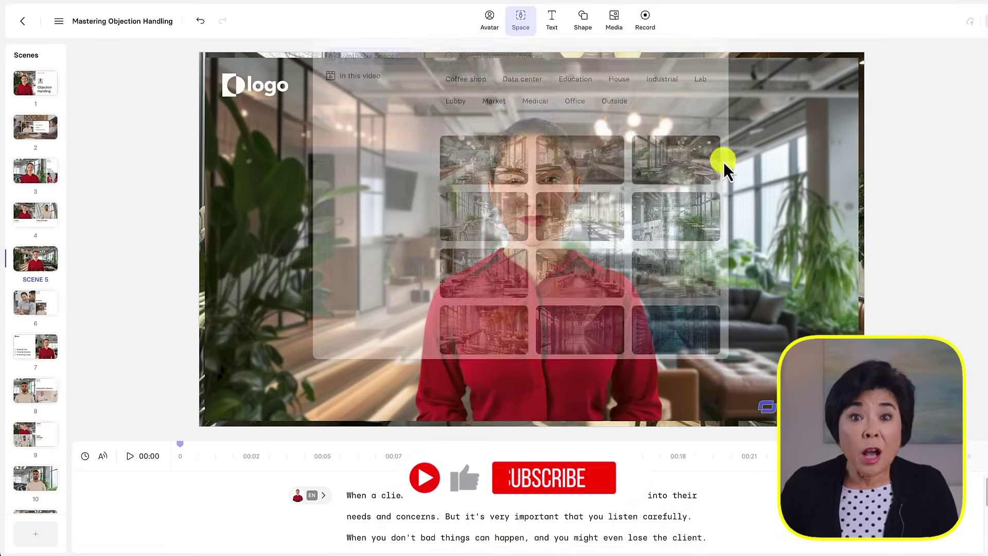
{"action": "left_click", "coordinate": [816, 175]}
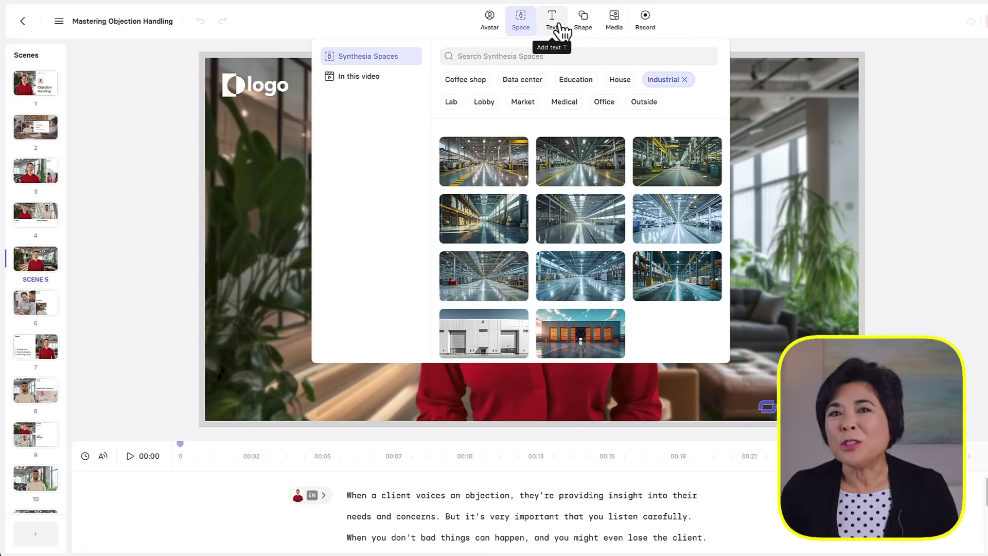
{"action": "left_click", "coordinate": [561, 28]}
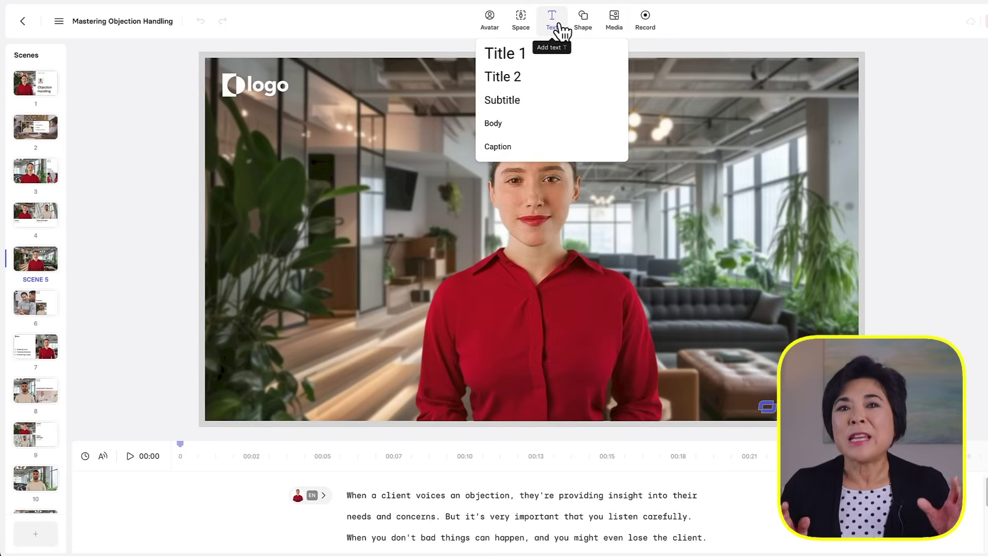
{"action": "left_click", "coordinate": [588, 28]}
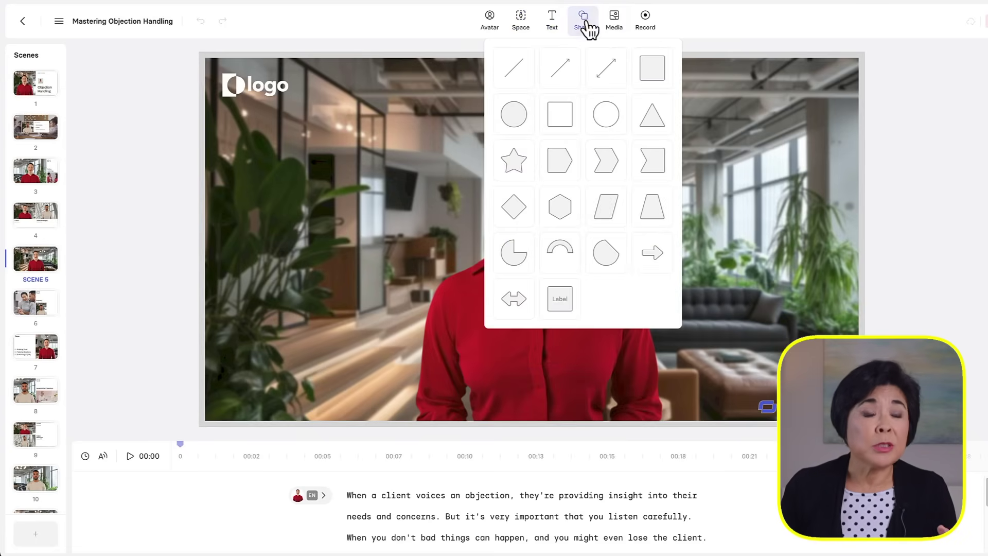
{"action": "left_click", "coordinate": [613, 25]}
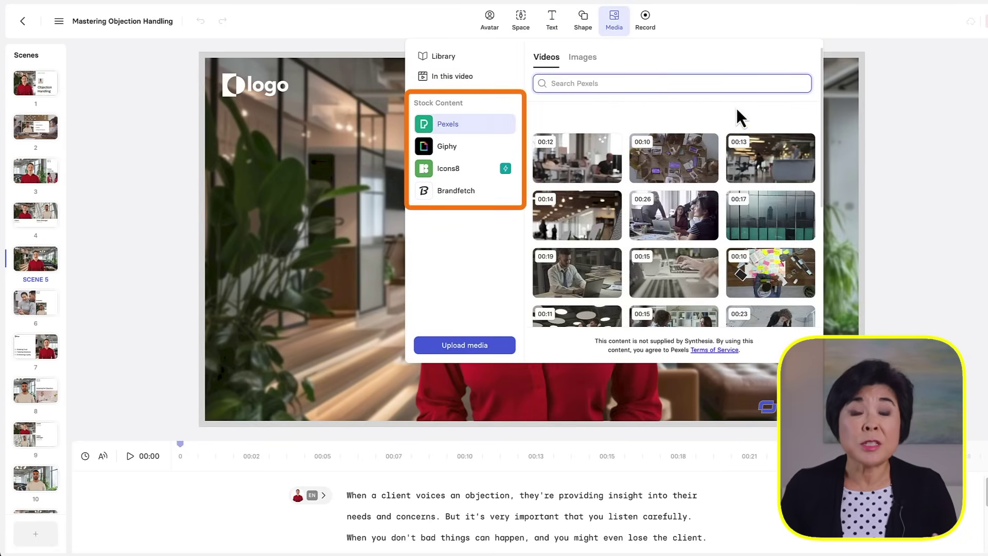
{"action": "left_click", "coordinate": [582, 57]}
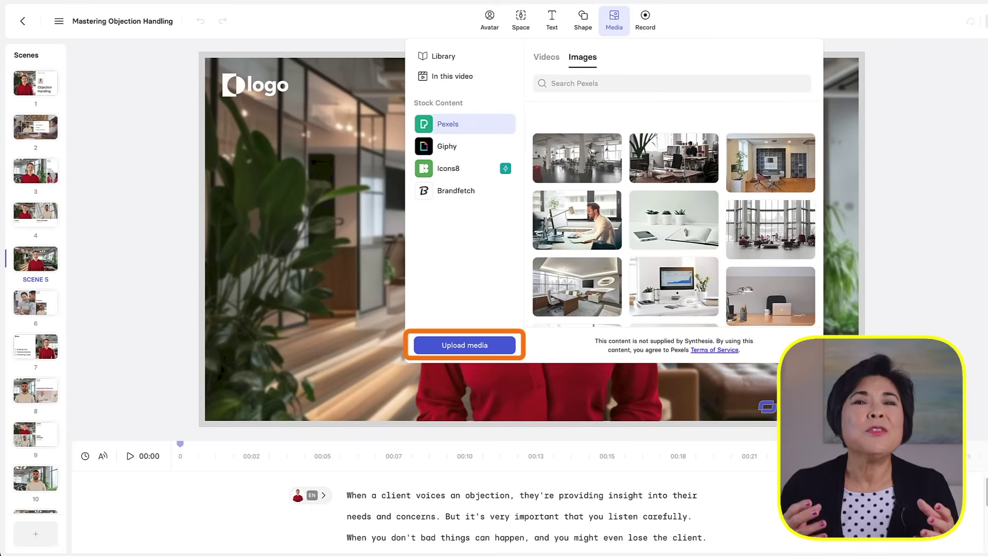
{"action": "left_click", "coordinate": [645, 20]}
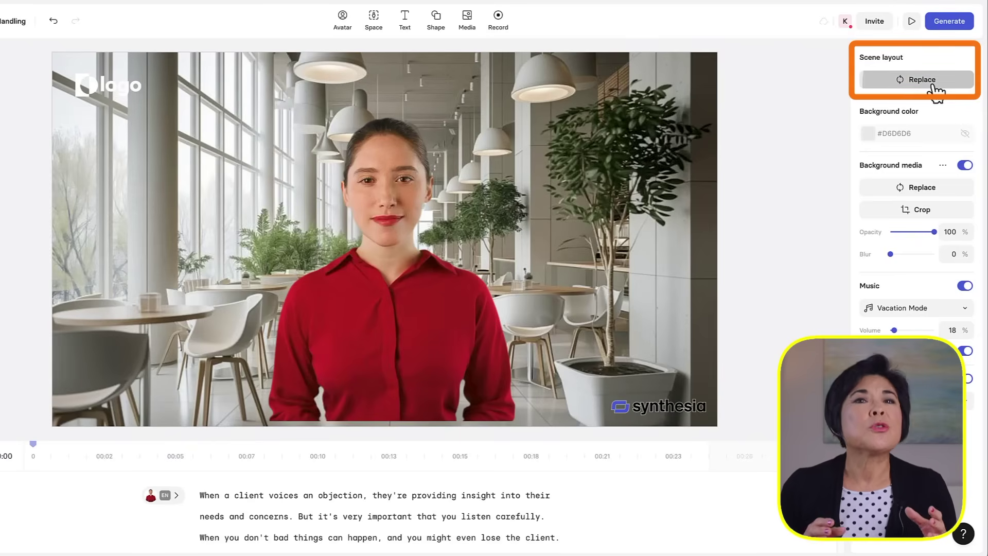
Step: Browse replacement scene layouts and background media, then the background music tracks
{"action": "left_click", "coordinate": [933, 86]}
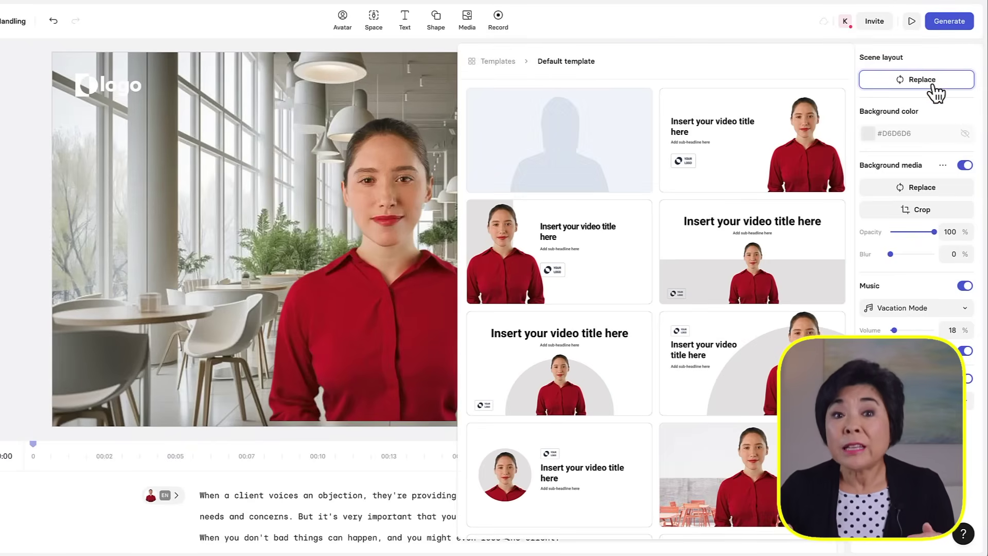
{"action": "left_click", "coordinate": [787, 26]}
{"action": "left_click", "coordinate": [952, 200]}
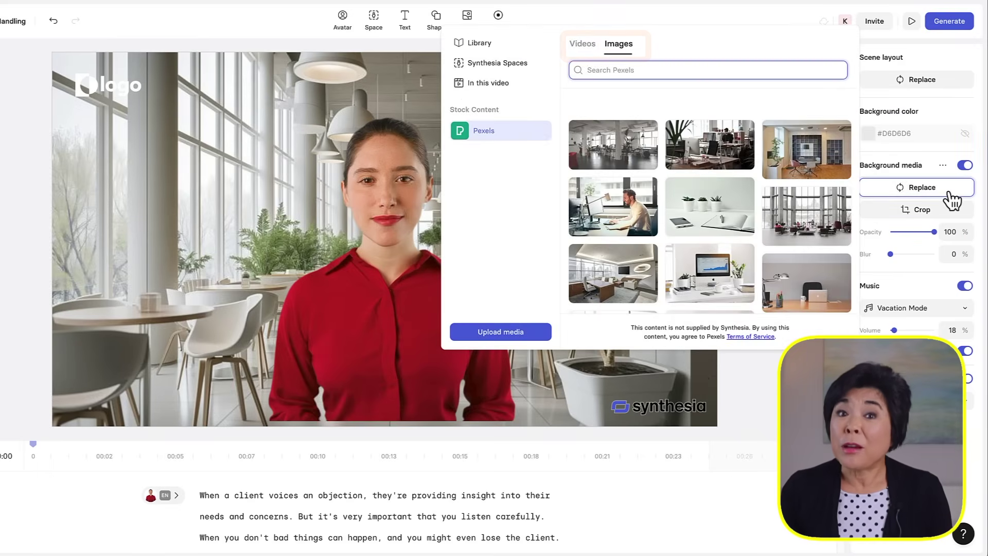
{"action": "key", "text": "Escape"}
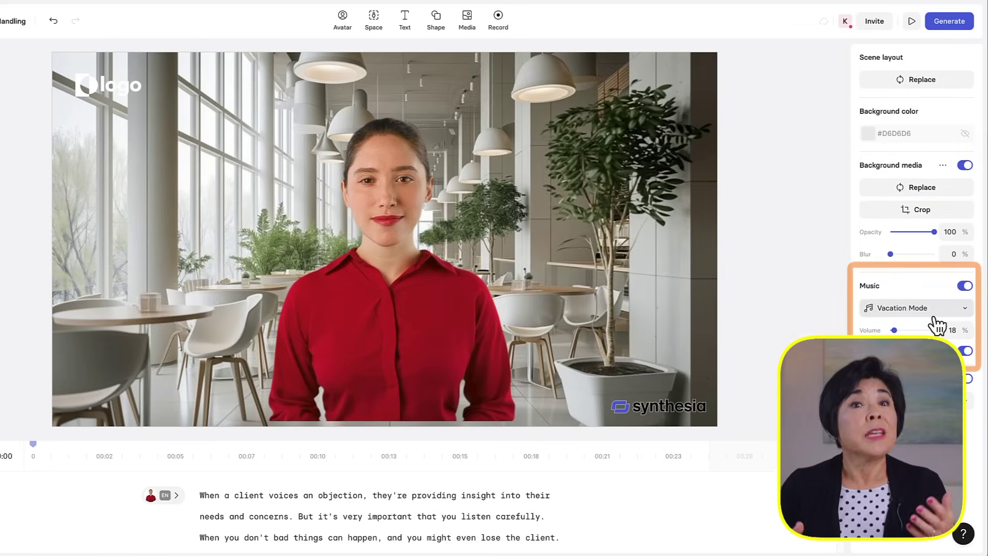
{"action": "left_click", "coordinate": [960, 311]}
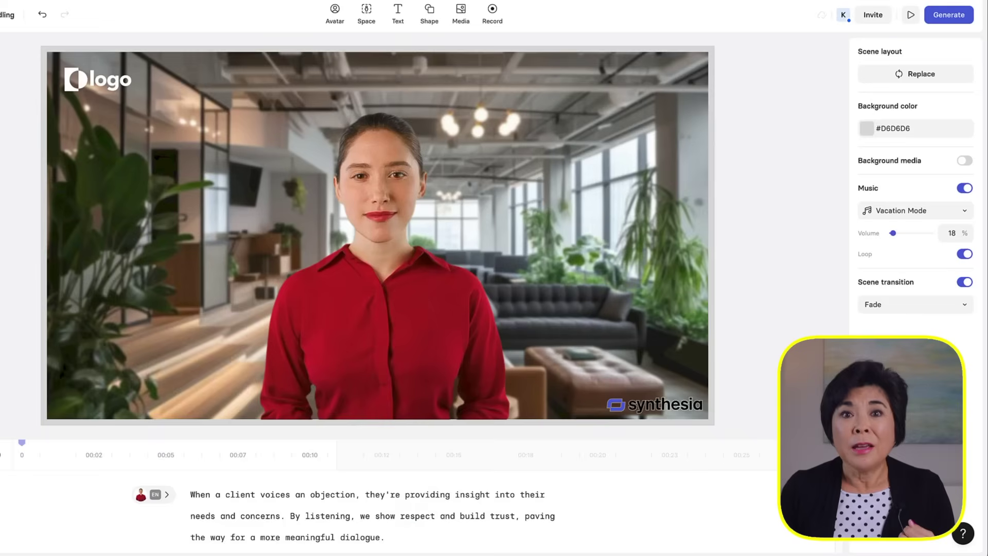
Step: Replace the listening-and-trust sentence with a lose-the-client warning and add a training-guidelines closing paragraph
{"action": "left_click_drag", "start_coordinate": [289, 515], "coordinate": [384, 537]}
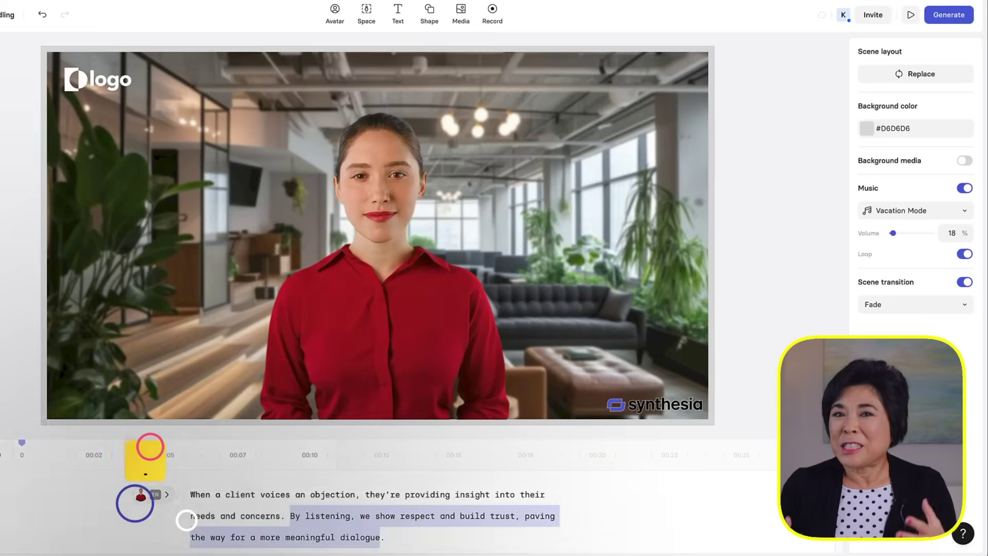
{"action": "type", "text": "But it's very important that you listen carefully."}
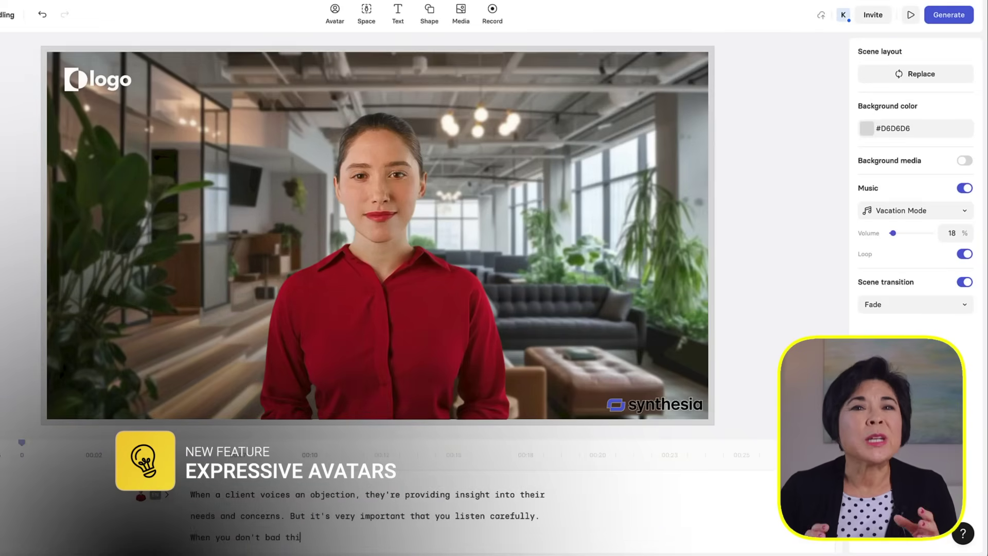
{"action": "type", "text": ", and you might even lose the client."}
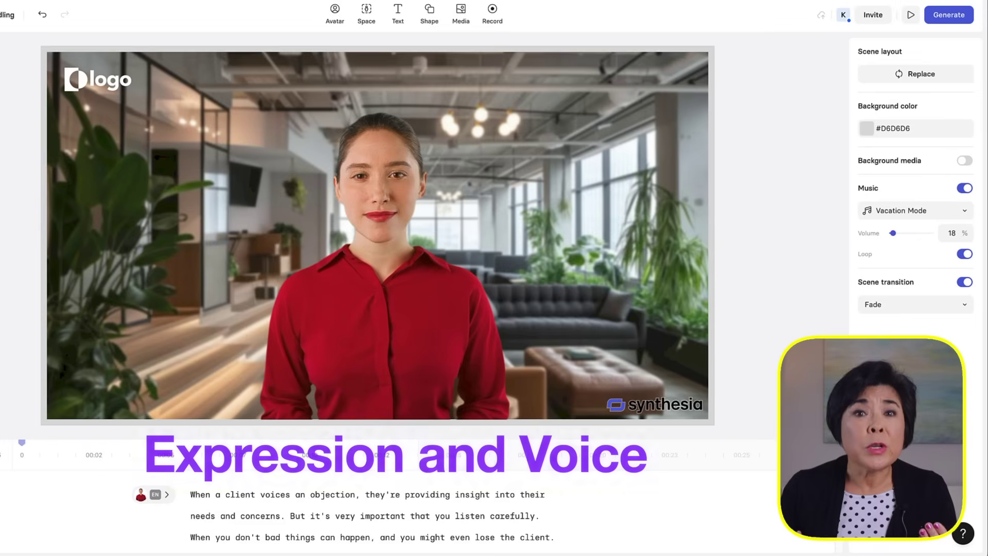
{"action": "key", "text": "Return"}
{"action": "type", "text": "Hopefully by "}
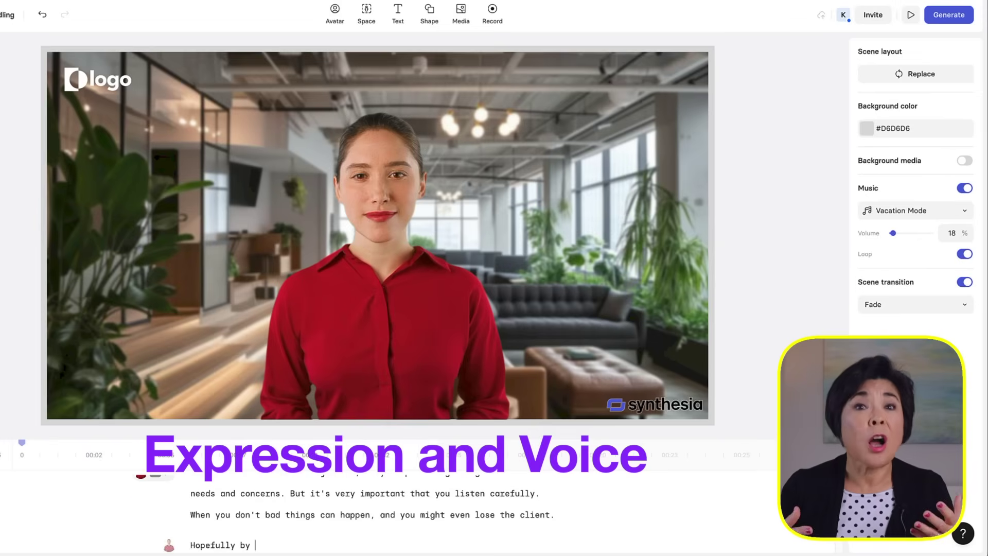
{"action": "type", "text": "following the guidelines in this training, that won't happen"}
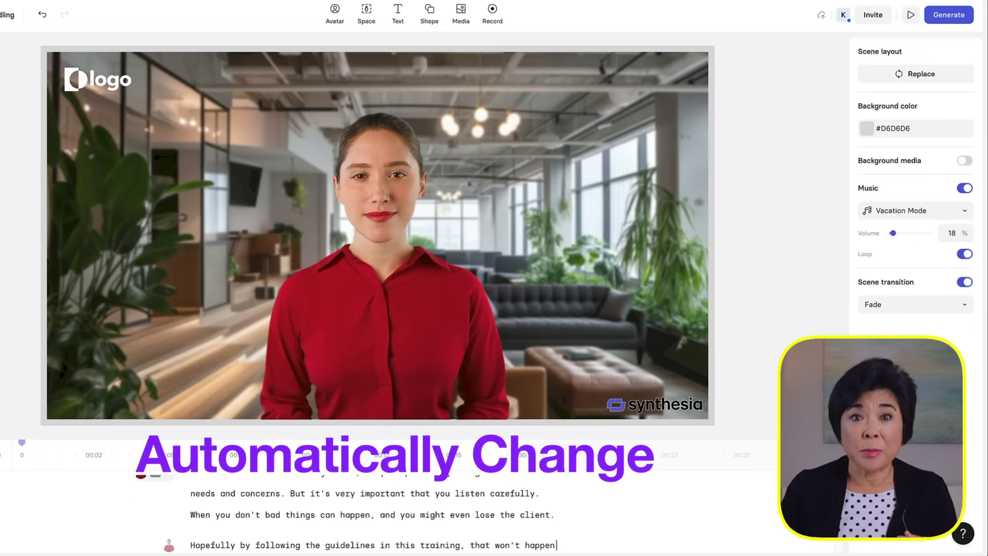
{"action": "type", "text": " to you. After all, you're an empathetic listener and that al"}
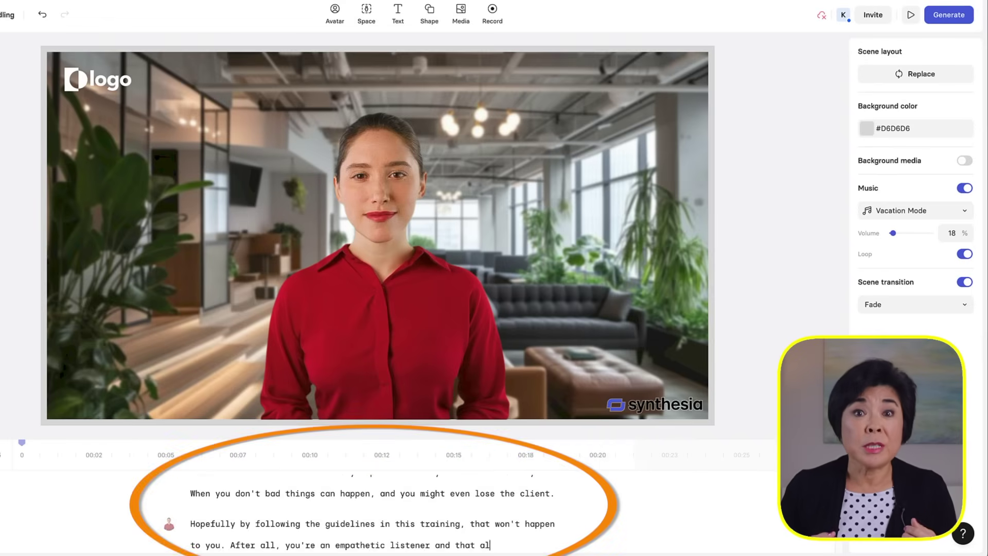
{"action": "type", "text": "helpful to our team"}
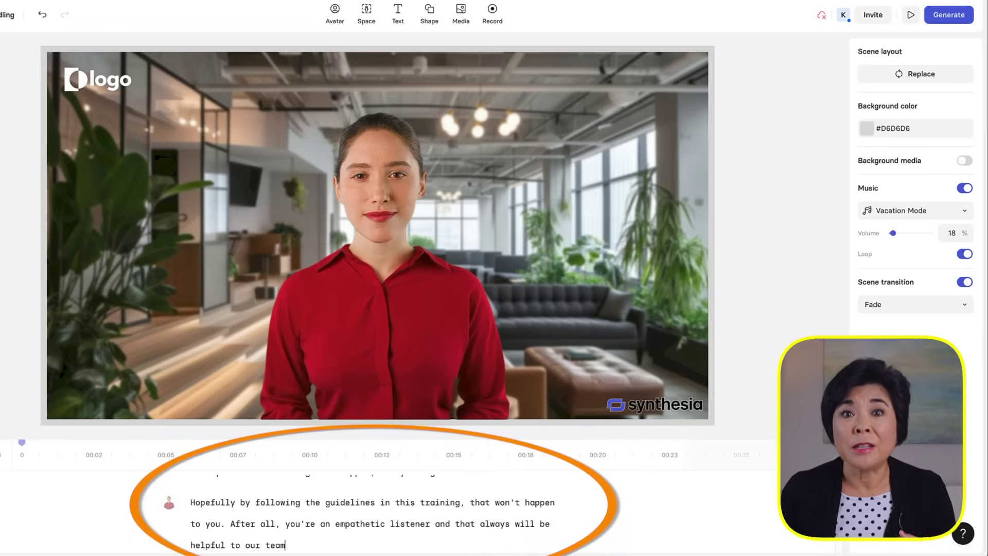
{"action": "type", "text": " and clients"}
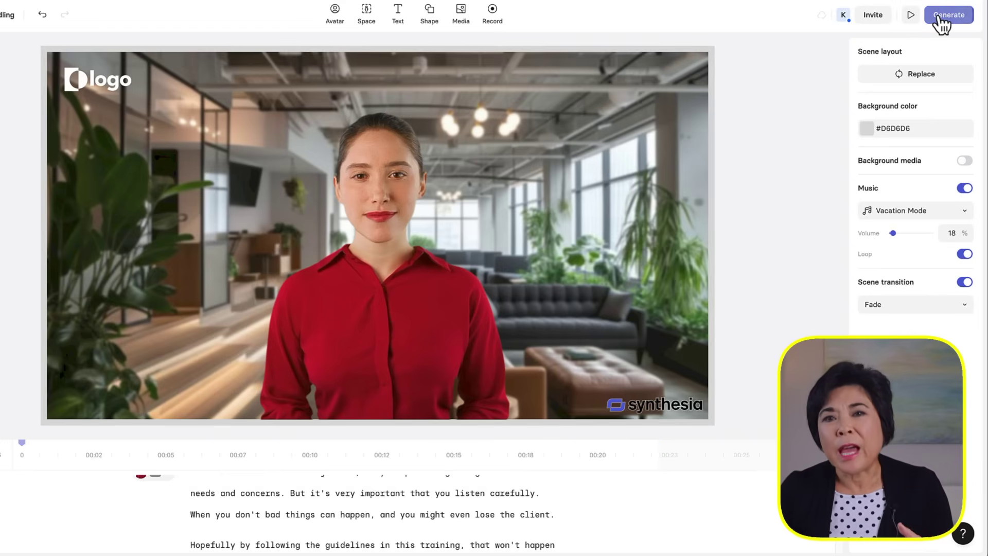
Step: Open the Generate options to render the edited Mastering Objection Handling video
{"action": "left_click", "coordinate": [942, 20]}
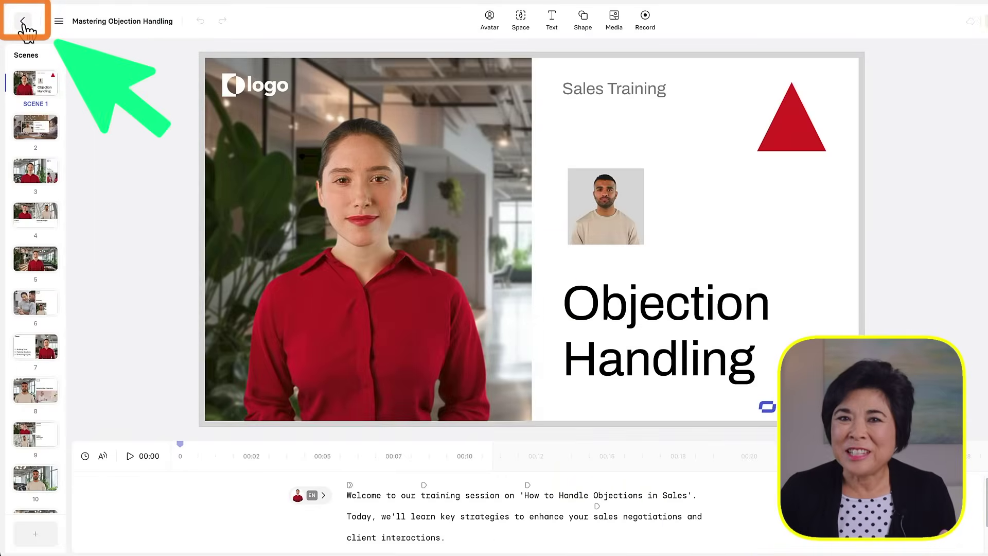
Step: Back out of the editor to the Videos list, then go to Home
{"action": "left_click", "coordinate": [23, 21]}
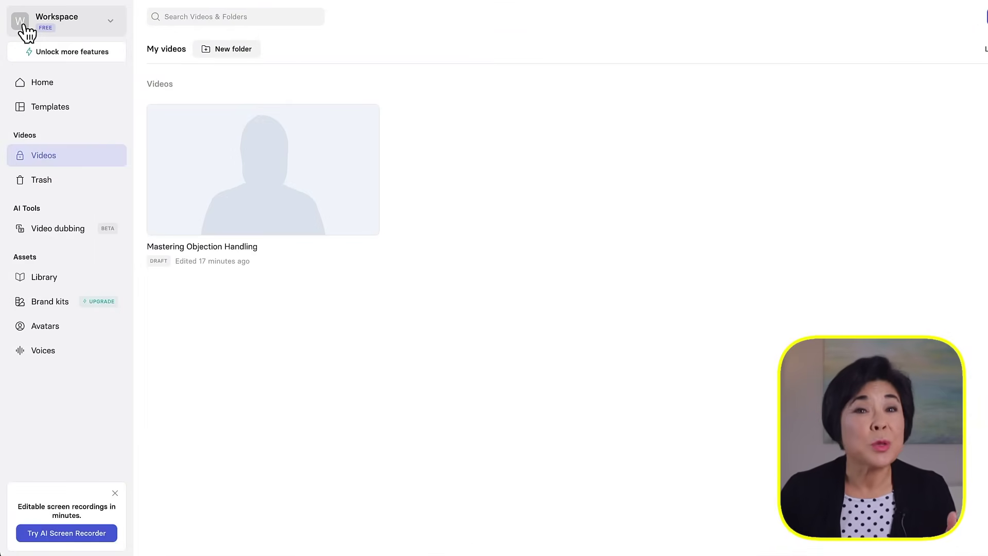
{"action": "left_click", "coordinate": [54, 86]}
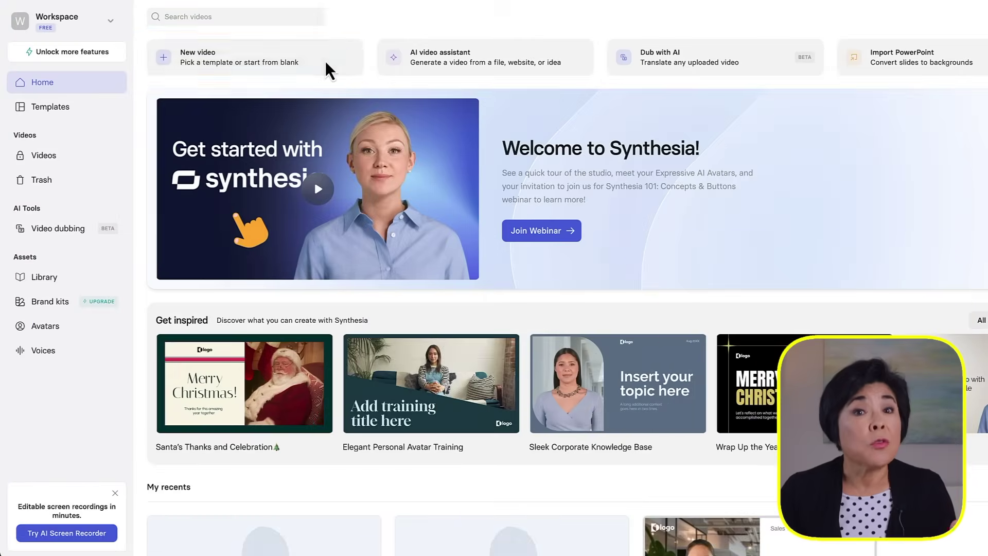
Step: Browse the Create new video template gallery and show it in portrait 9:16 format
{"action": "left_click", "coordinate": [326, 63]}
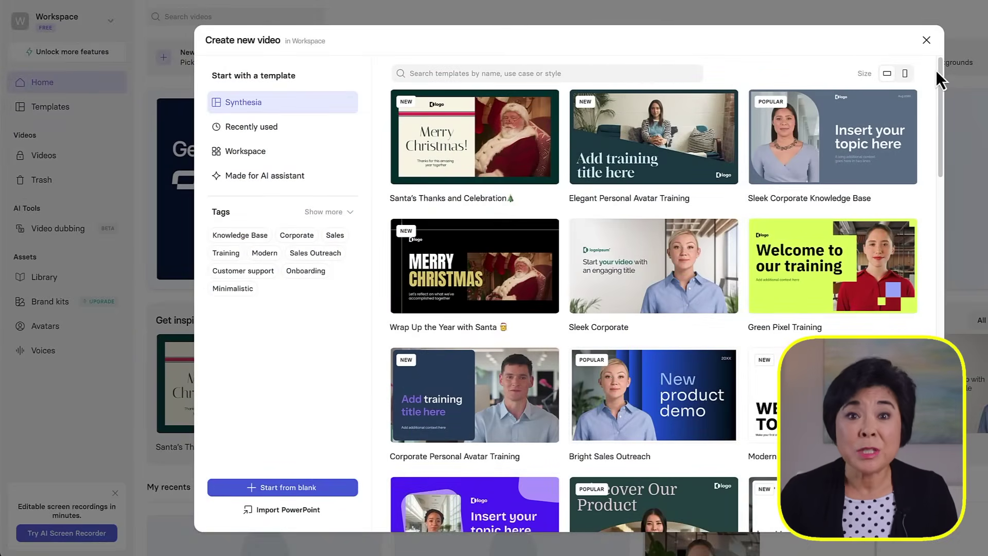
{"action": "left_click_drag", "start_coordinate": [937, 71], "coordinate": [931, 341]}
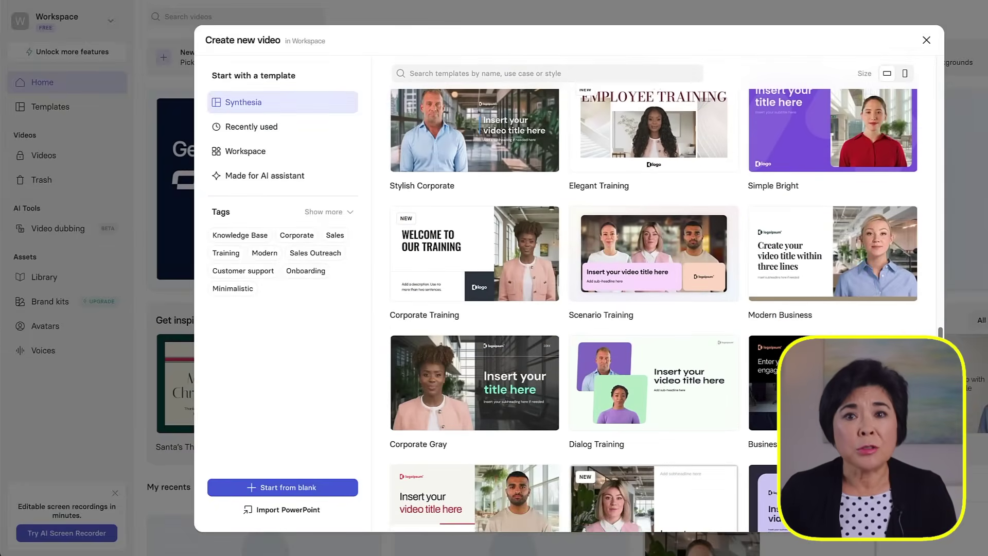
{"action": "left_click", "coordinate": [907, 75]}
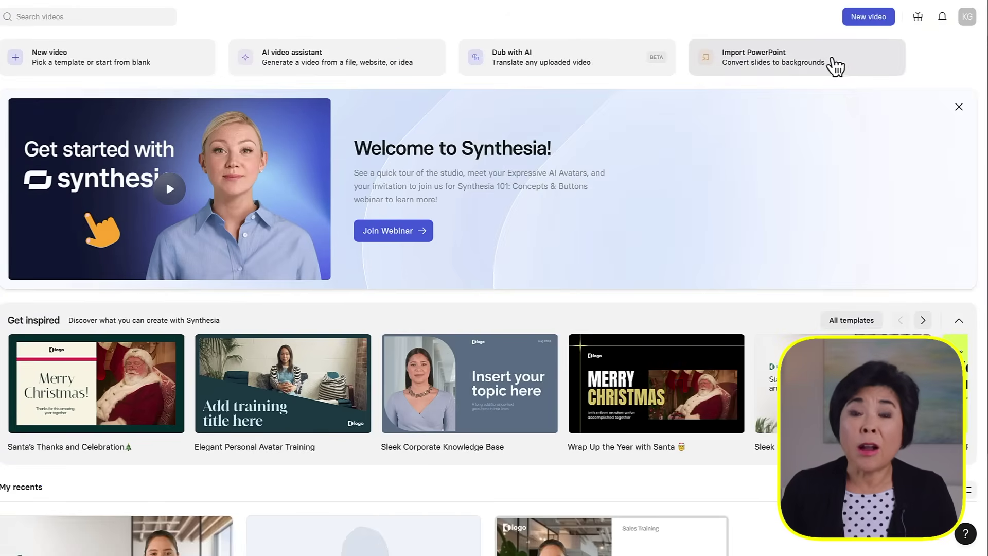
Step: Import communication skills.pptx as slide-background scenes
{"action": "left_click", "coordinate": [832, 61]}
{"action": "left_click", "coordinate": [421, 308]}
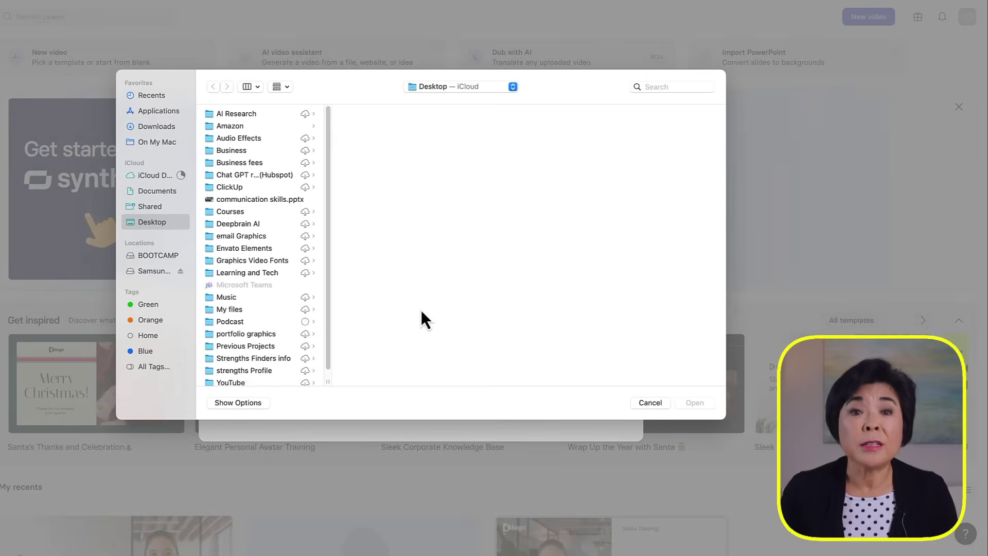
{"action": "left_click", "coordinate": [276, 200]}
{"action": "left_click", "coordinate": [692, 403]}
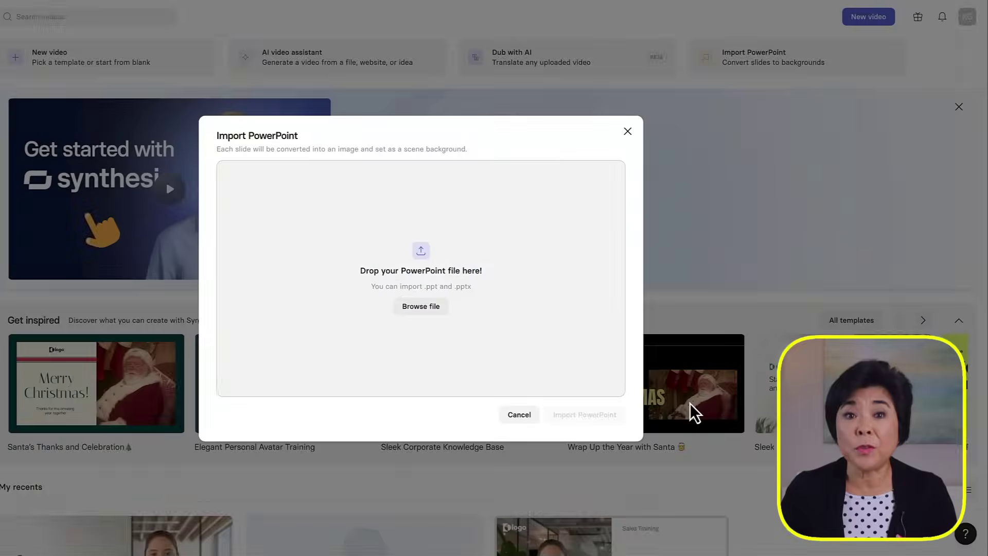
{"action": "left_click", "coordinate": [558, 350]}
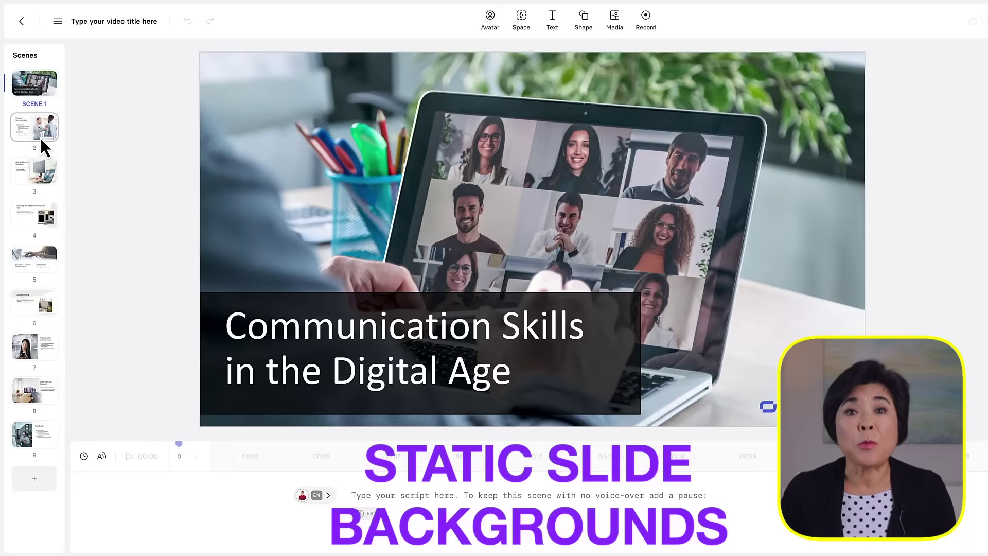
Step: Add the Alex avatar to the Clear and Concise Messaging scene, placed top-right
{"action": "left_click", "coordinate": [40, 138]}
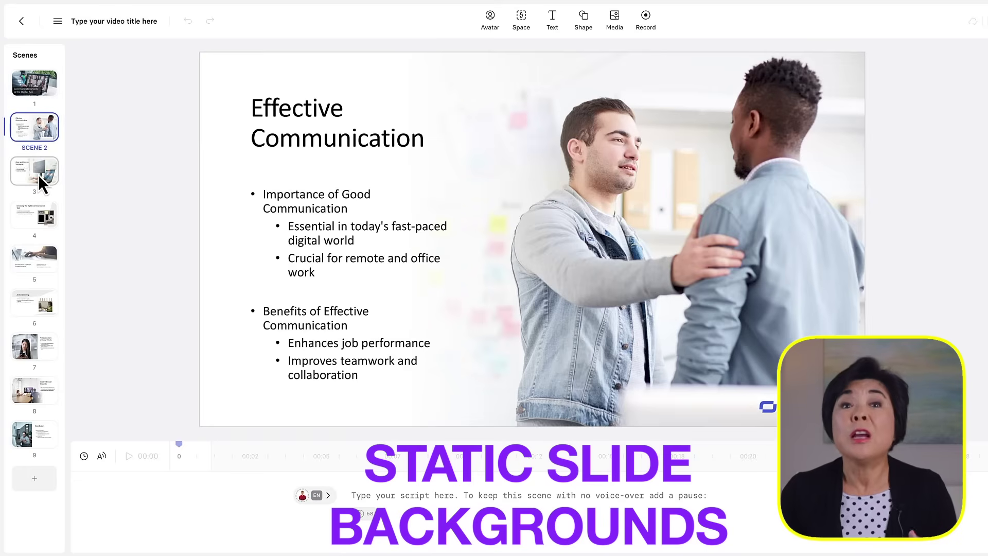
{"action": "left_click", "coordinate": [41, 182]}
{"action": "left_click", "coordinate": [489, 20]}
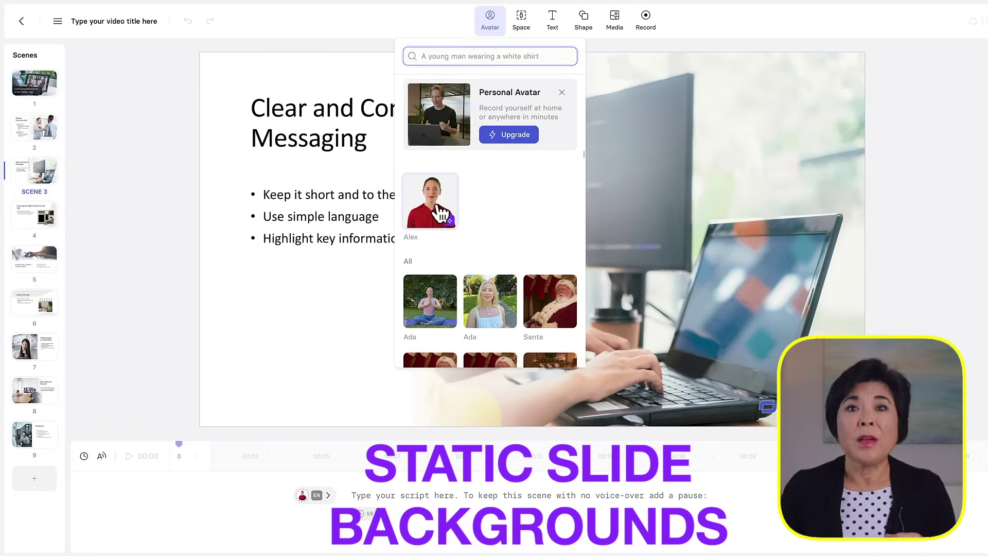
{"action": "left_click", "coordinate": [442, 213]}
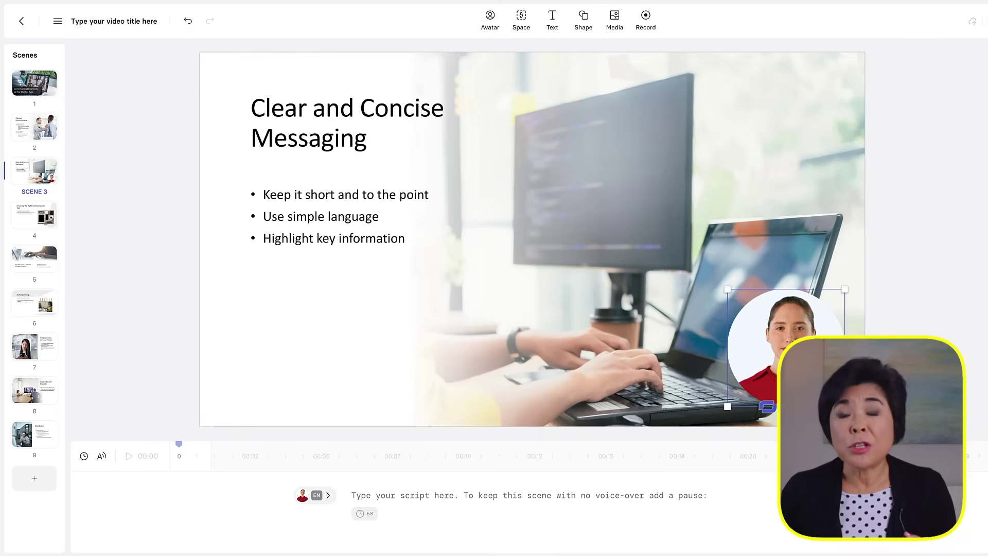
{"action": "left_click_drag", "start_coordinate": [779, 335], "coordinate": [791, 149]}
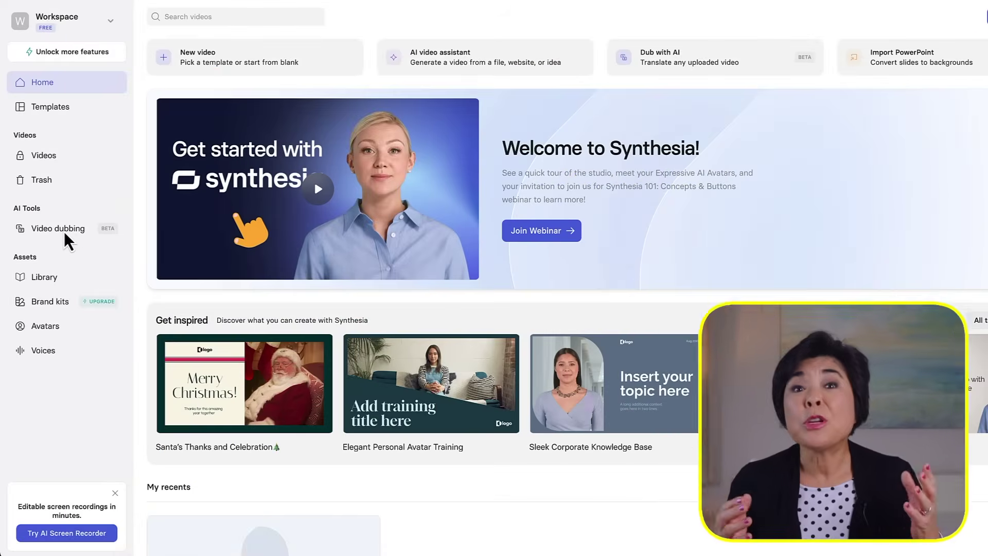
Step: Upload 2 english for dubbing.mp4 in Video dubbing, with English as the original language
{"action": "left_click", "coordinate": [72, 232]}
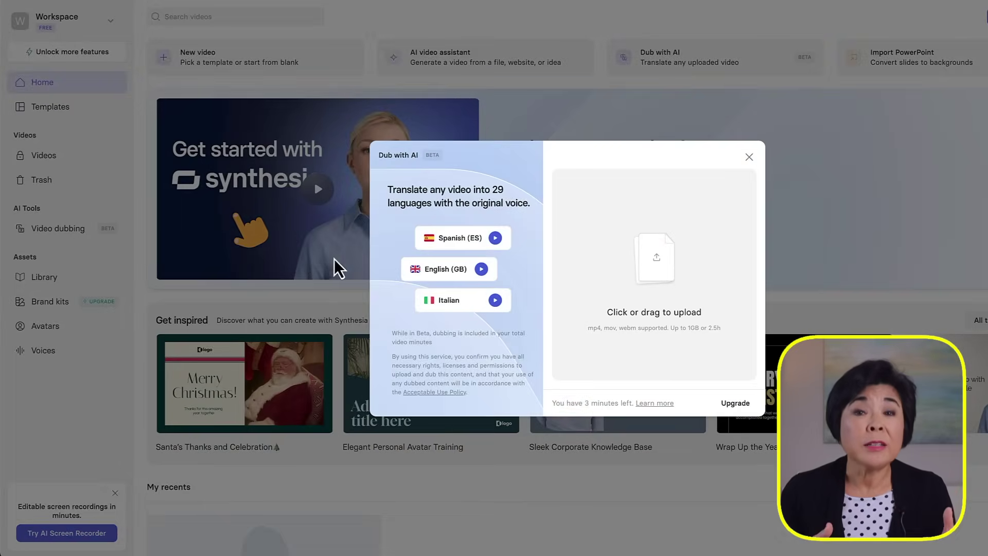
{"action": "left_click", "coordinate": [674, 278]}
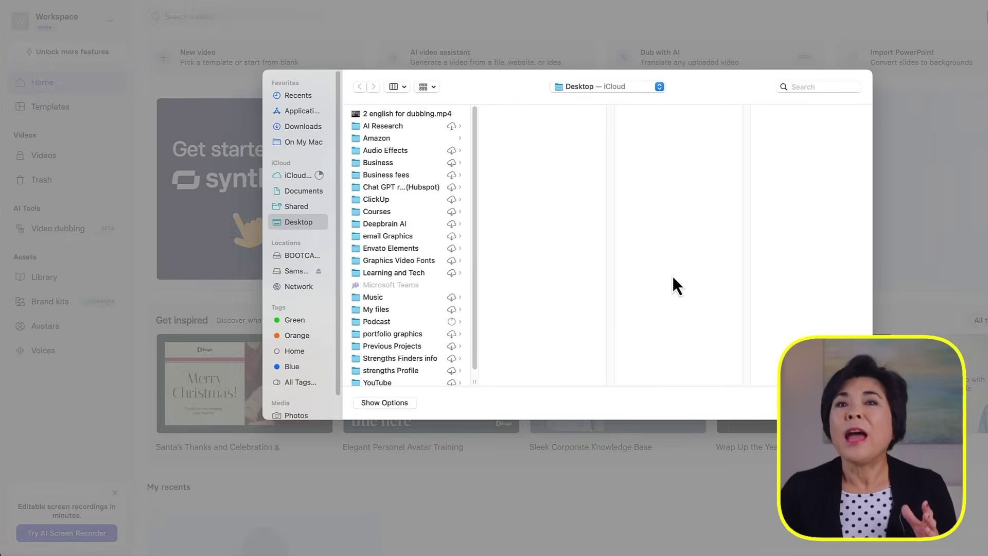
{"action": "left_click", "coordinate": [427, 115]}
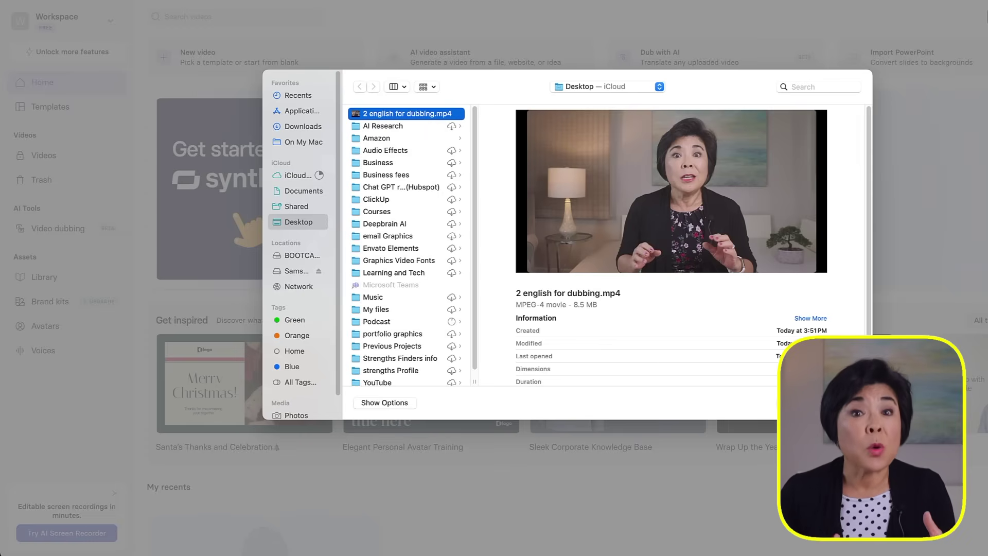
{"action": "key", "text": "Return"}
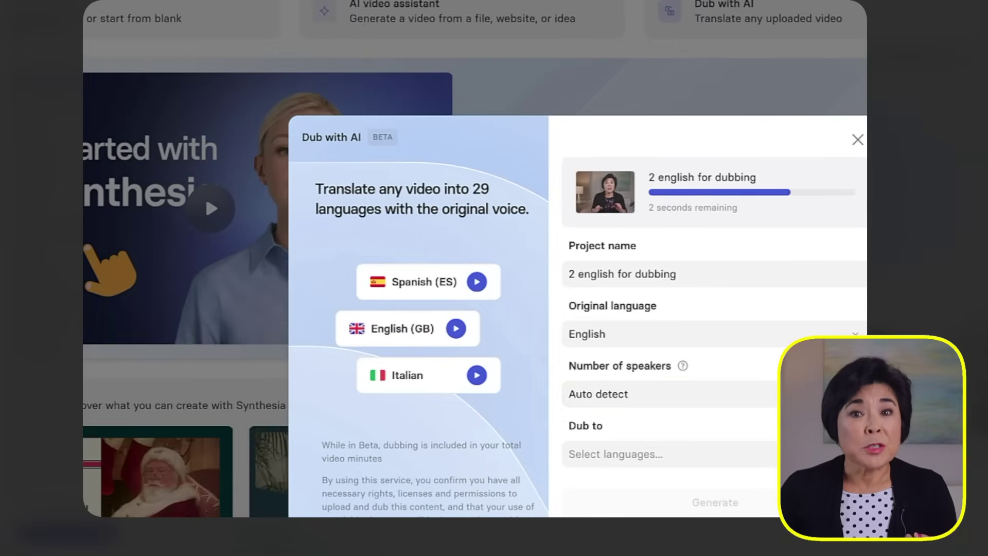
Step: Choose Spanish as the dub-to language and generate the Spanish dub
{"action": "left_click", "coordinate": [615, 454]}
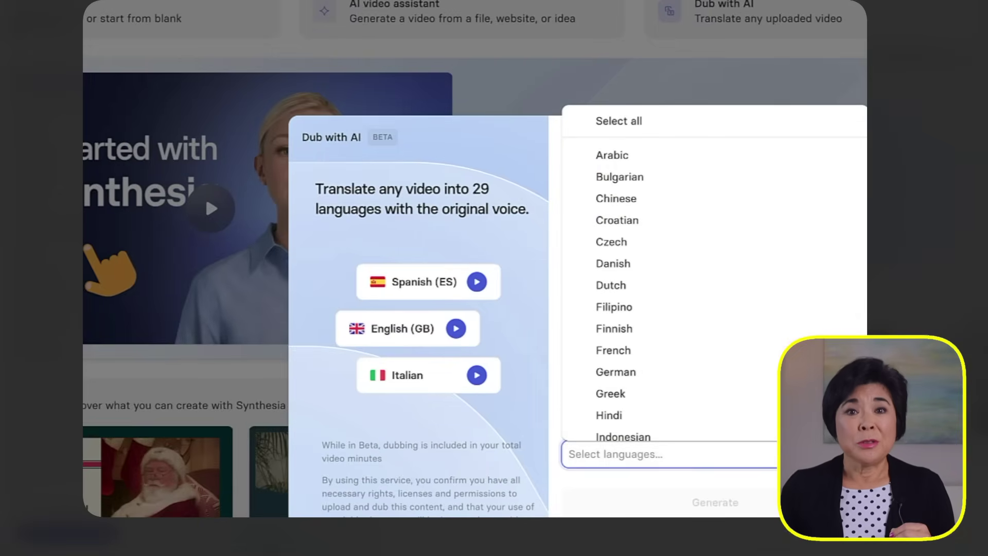
{"action": "scroll", "coordinate": [669, 283], "scroll_direction": "down", "scroll_amount": 5}
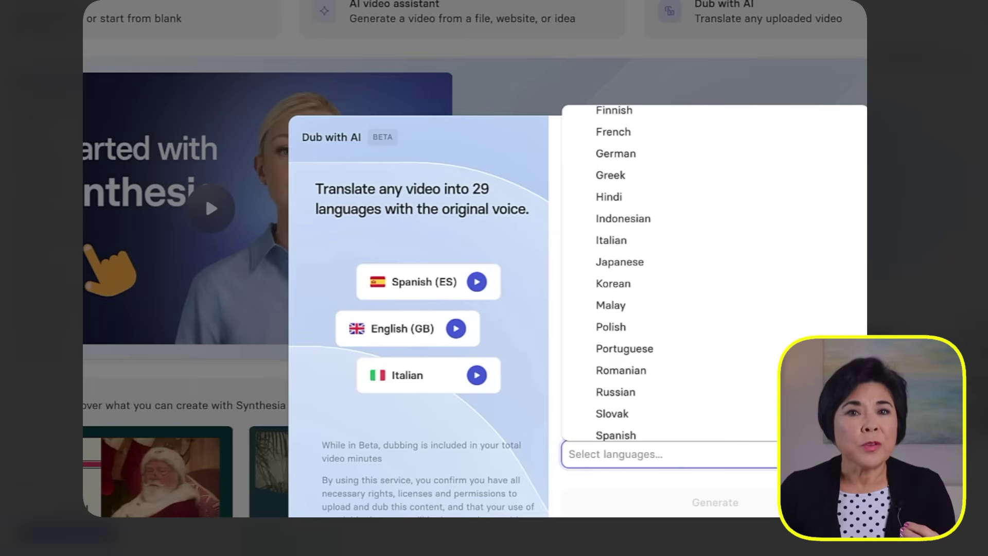
{"action": "scroll", "coordinate": [669, 283], "scroll_direction": "up", "scroll_amount": 5}
{"action": "scroll", "coordinate": [761, 349], "scroll_direction": "down", "scroll_amount": 5}
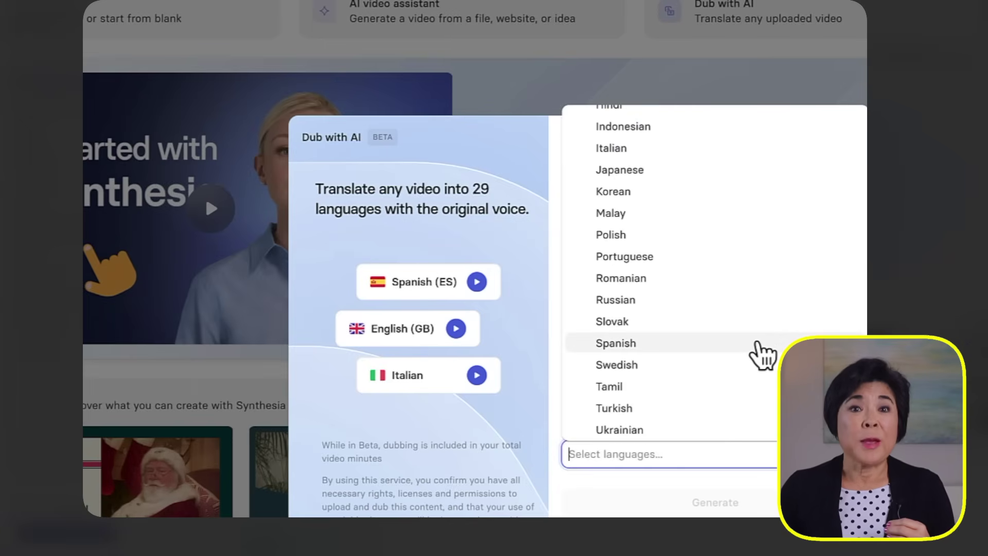
{"action": "left_click", "coordinate": [762, 346]}
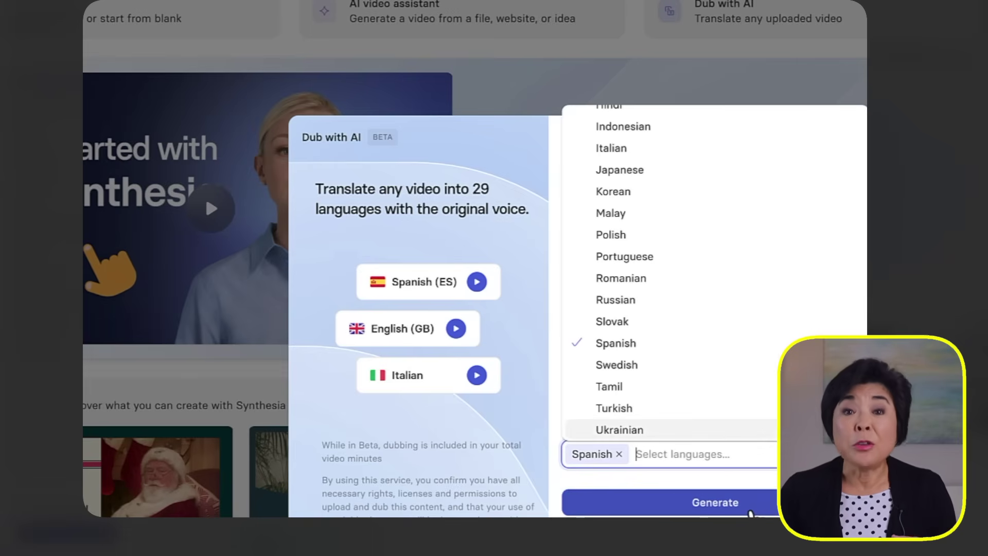
{"action": "left_click", "coordinate": [750, 509]}
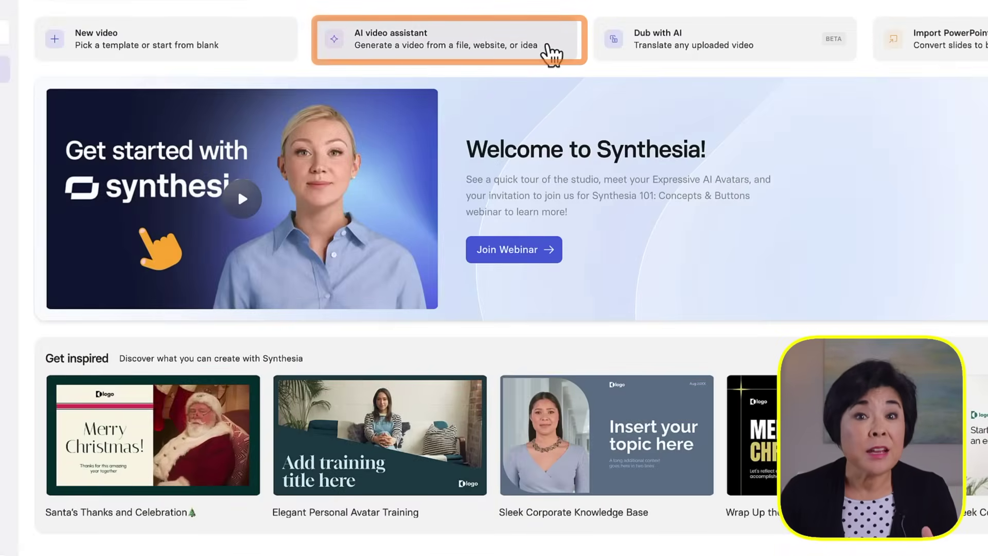
Step: Open the AI video assistant from its card on the Home page
{"action": "left_click", "coordinate": [545, 51]}
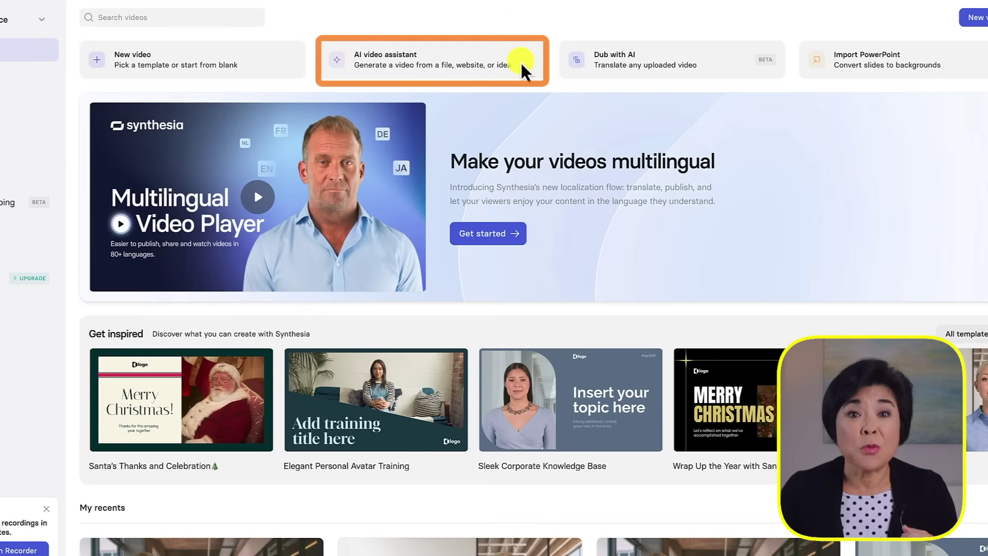
{"action": "left_click", "coordinate": [520, 61]}
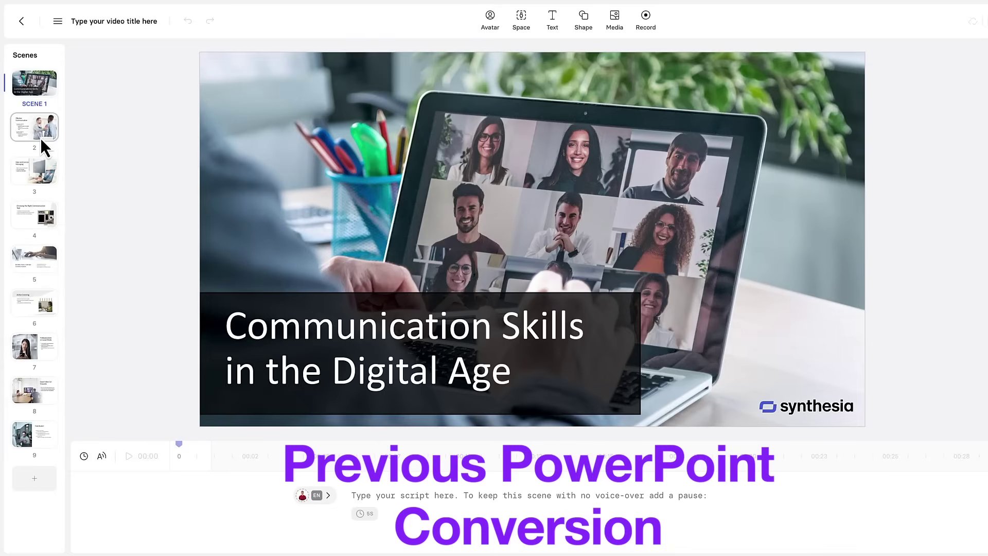
Step: Look through the uploaded content's scenes and pick the Sleek Corporate template
{"action": "left_click", "coordinate": [41, 139]}
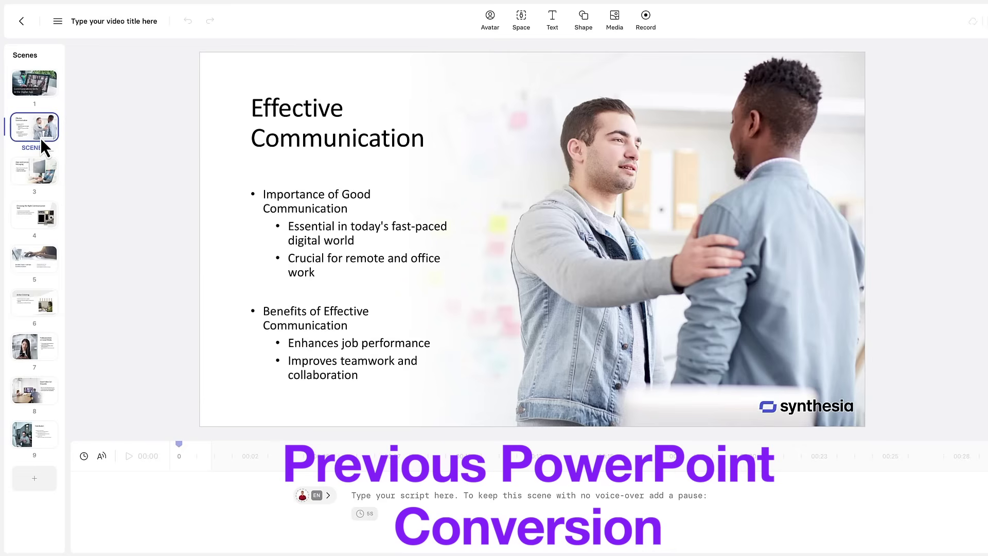
{"action": "left_click", "coordinate": [38, 175]}
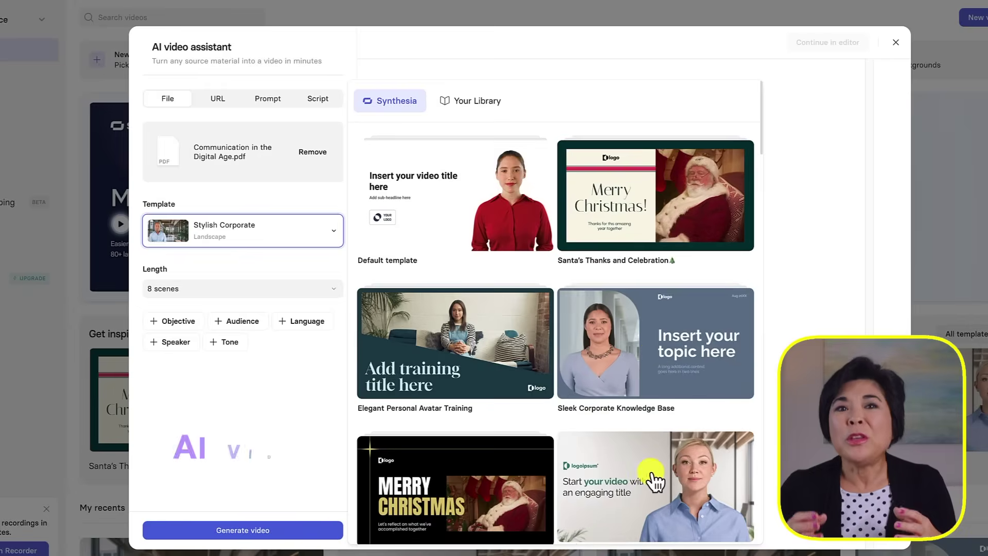
{"action": "left_click", "coordinate": [652, 479]}
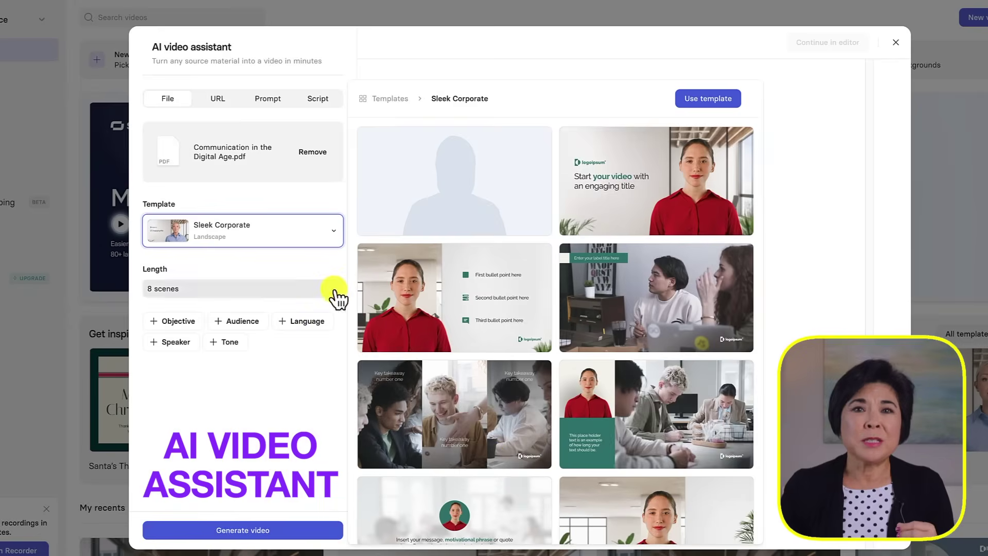
Step: Set the length to 12 scenes, add an Objective field, and generate the video
{"action": "left_click", "coordinate": [332, 288]}
{"action": "left_click", "coordinate": [239, 363]}
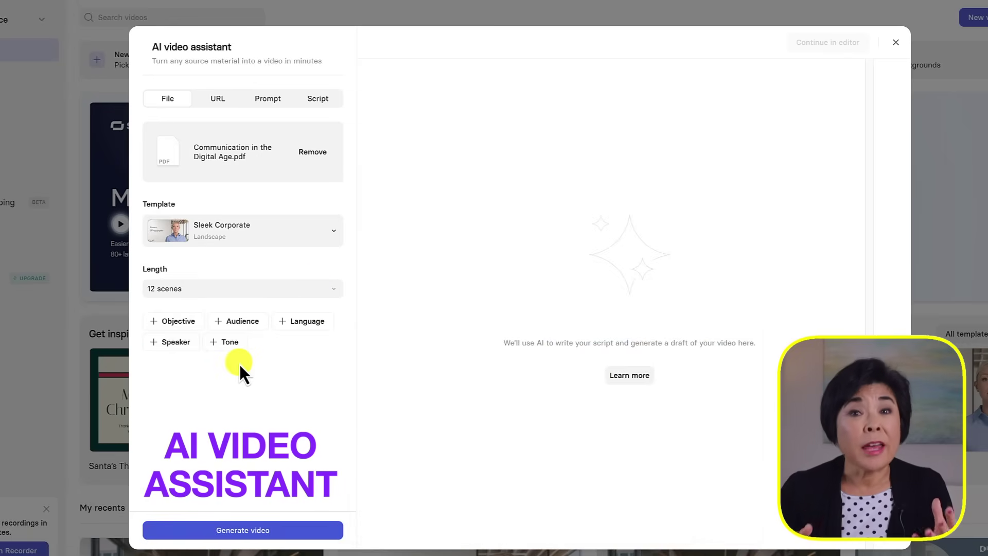
{"action": "left_click", "coordinate": [186, 322]}
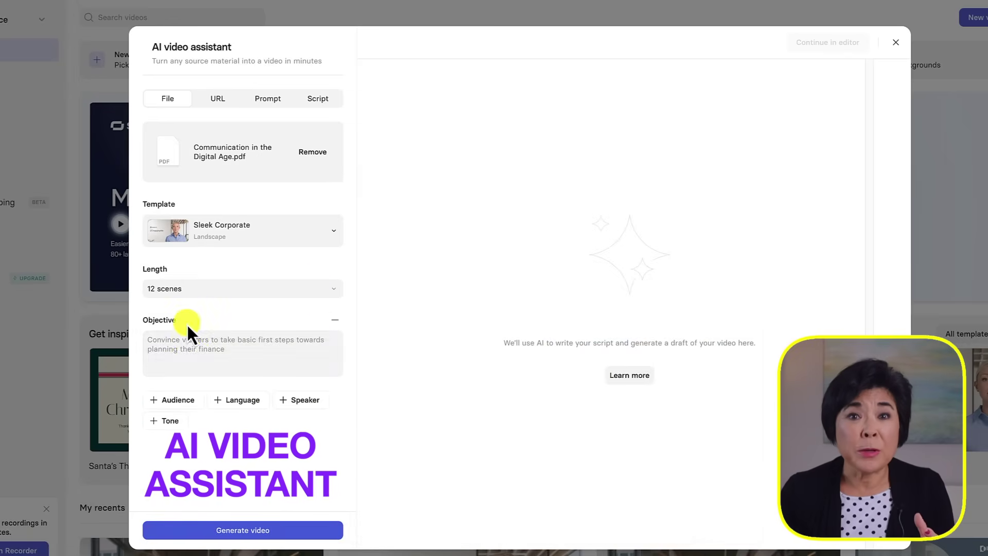
{"action": "left_click", "coordinate": [227, 530]}
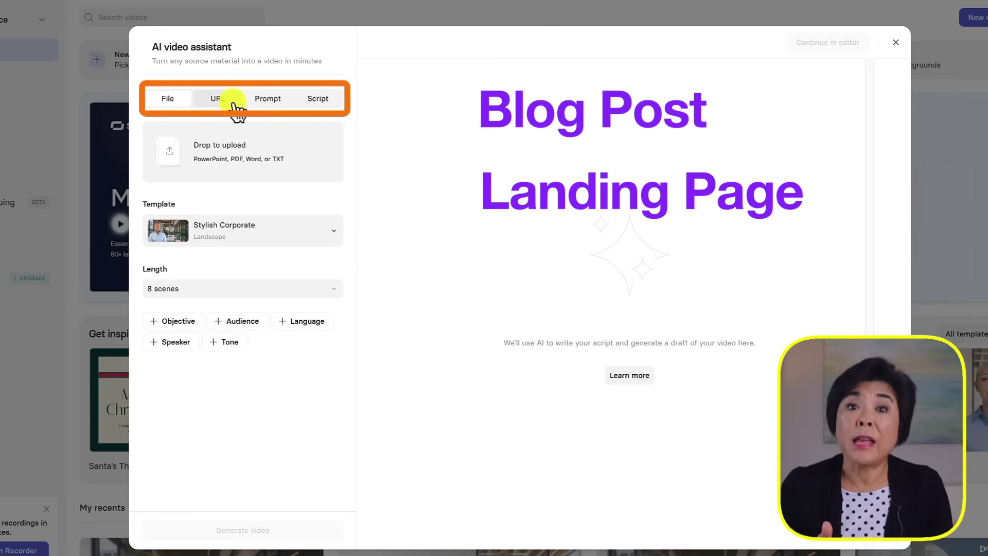
Step: Switch the assistant's source from URL and Prompt to a written Script
{"action": "left_click", "coordinate": [233, 102]}
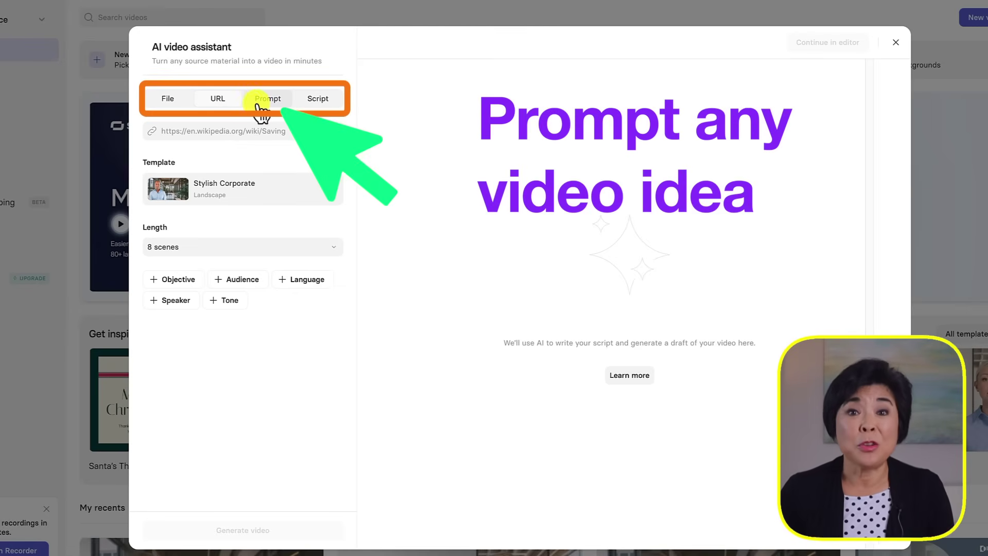
{"action": "left_click", "coordinate": [286, 100]}
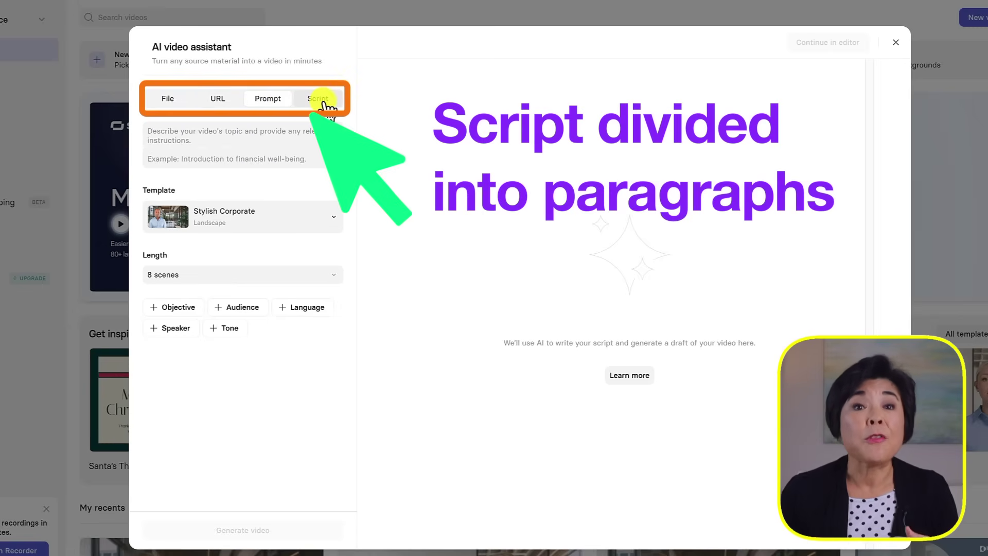
{"action": "left_click", "coordinate": [335, 101]}
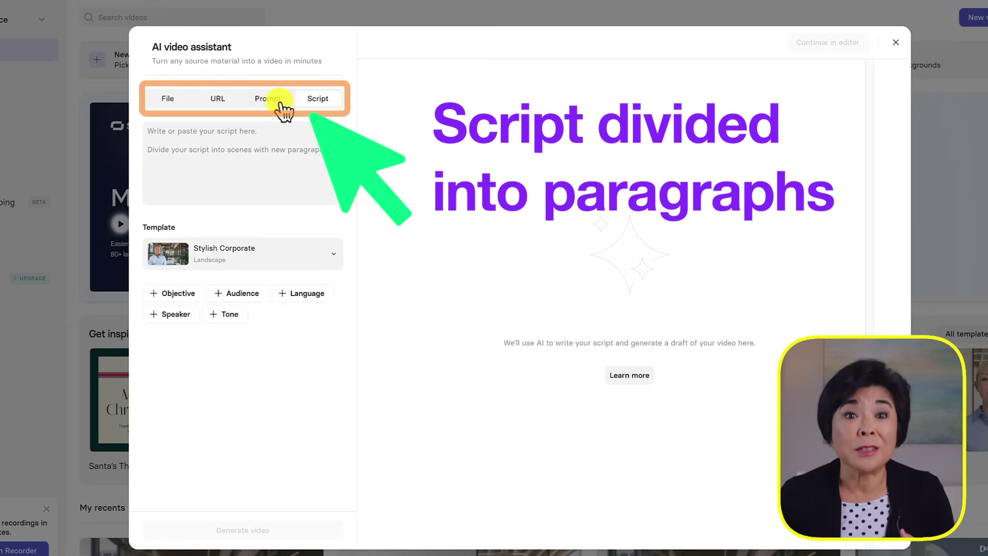